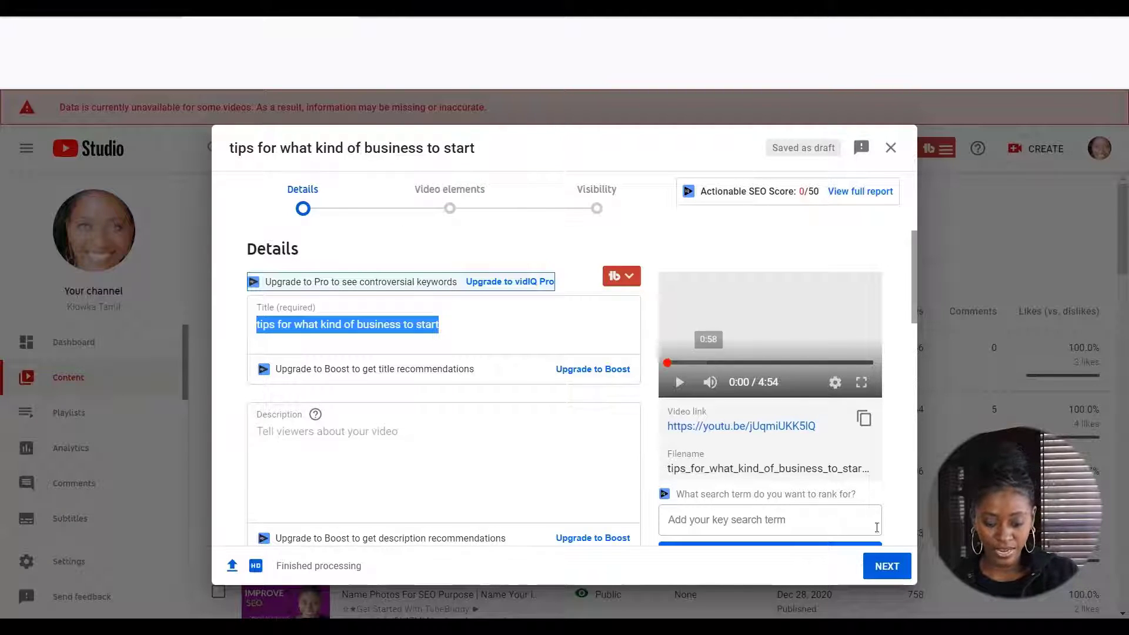
Step: Start an end screen with the playhead at 4:46:23 and add a video element featuring the specific video "Grow Your Business | The Secret To Building A Highly Profitable Online Business in 2021"
{"action": "left_click", "coordinate": [885, 569]}
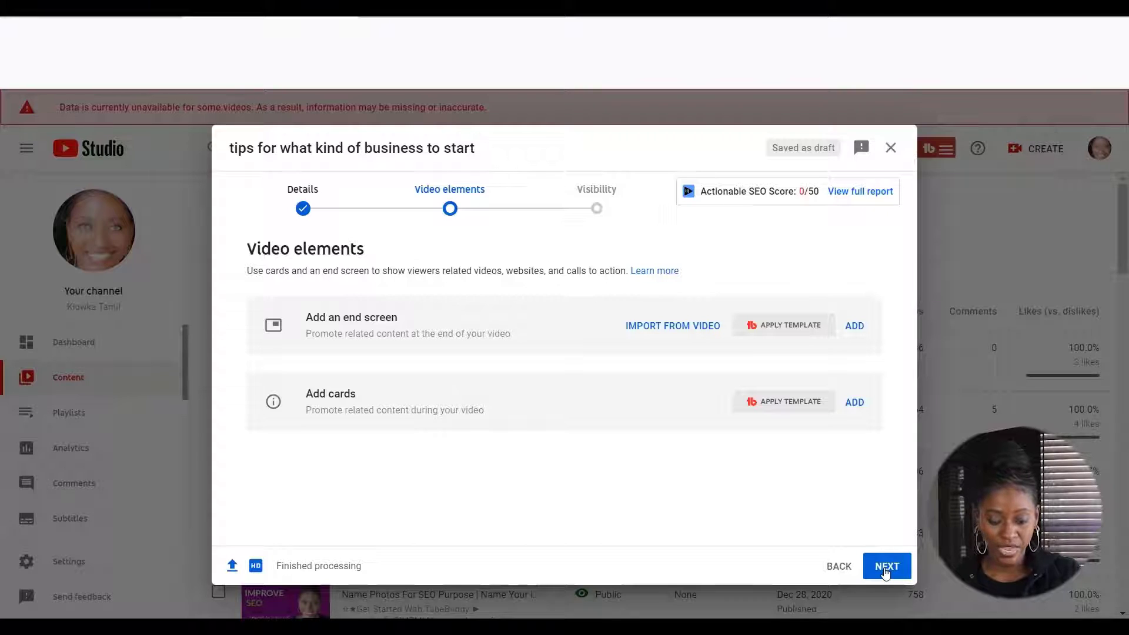
{"action": "left_click", "coordinate": [855, 326]}
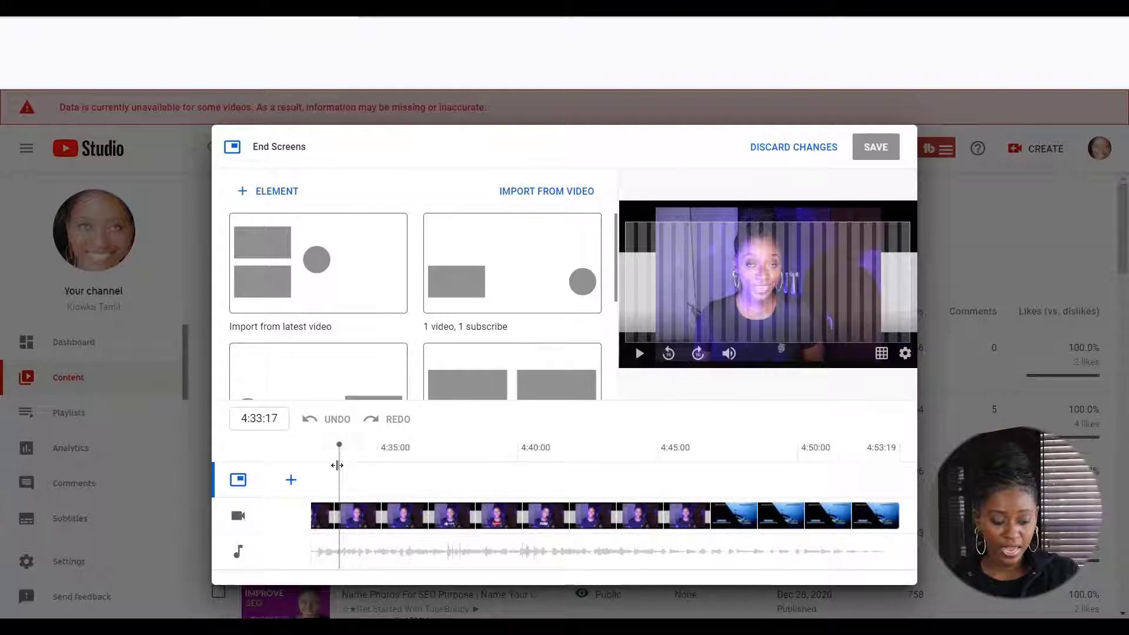
{"action": "left_click_drag", "start_coordinate": [336, 465], "coordinate": [709, 451]}
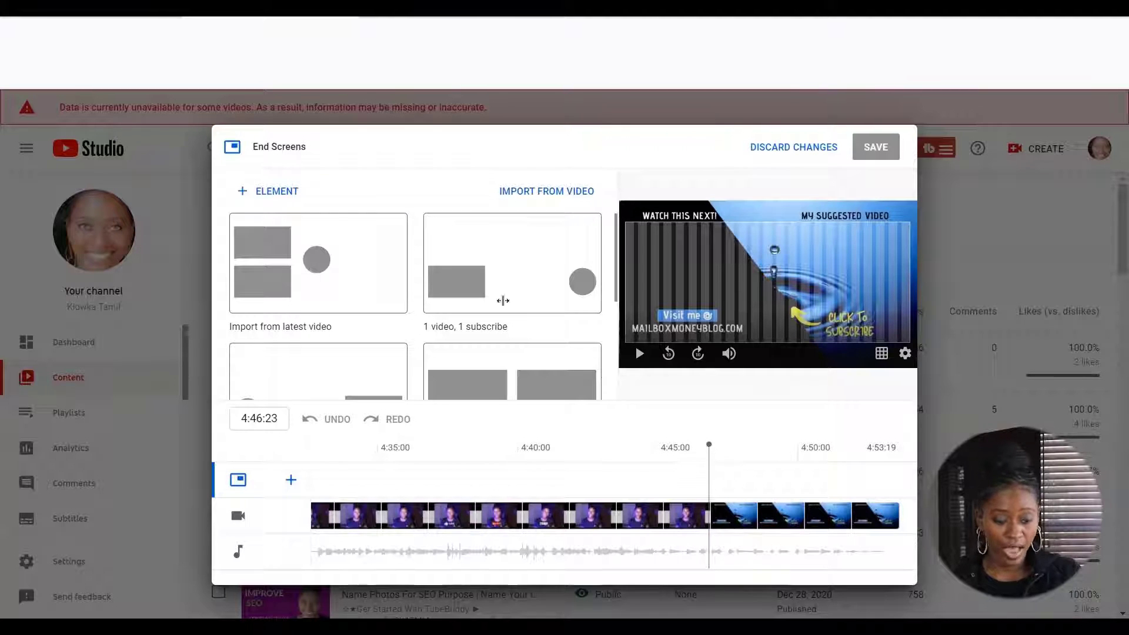
{"action": "left_click", "coordinate": [242, 191]}
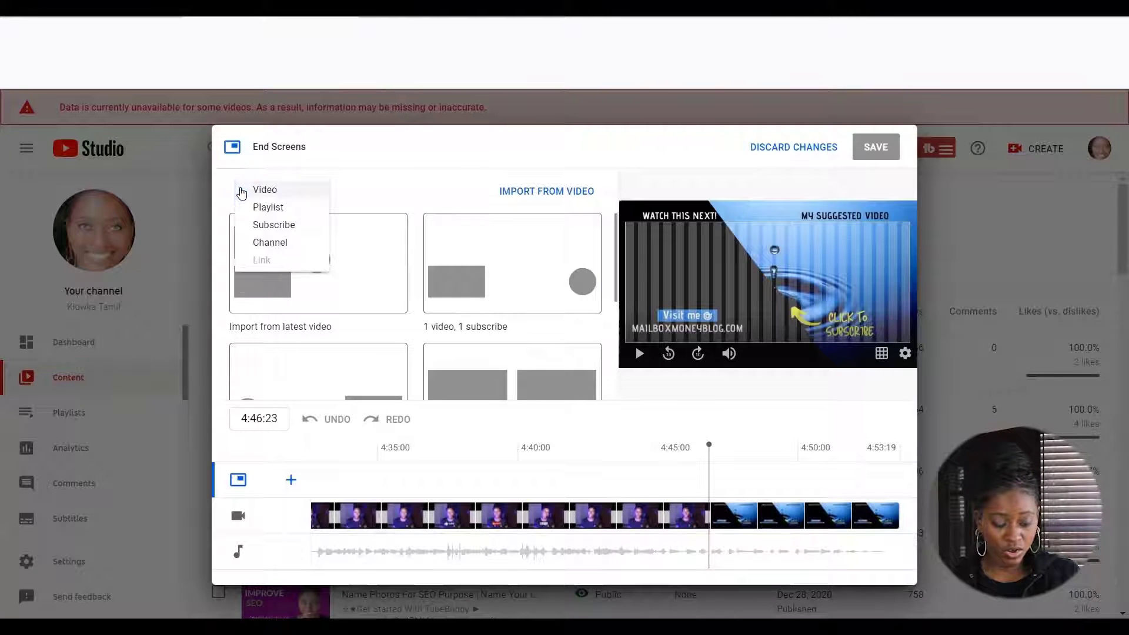
{"action": "left_click", "coordinate": [258, 190]}
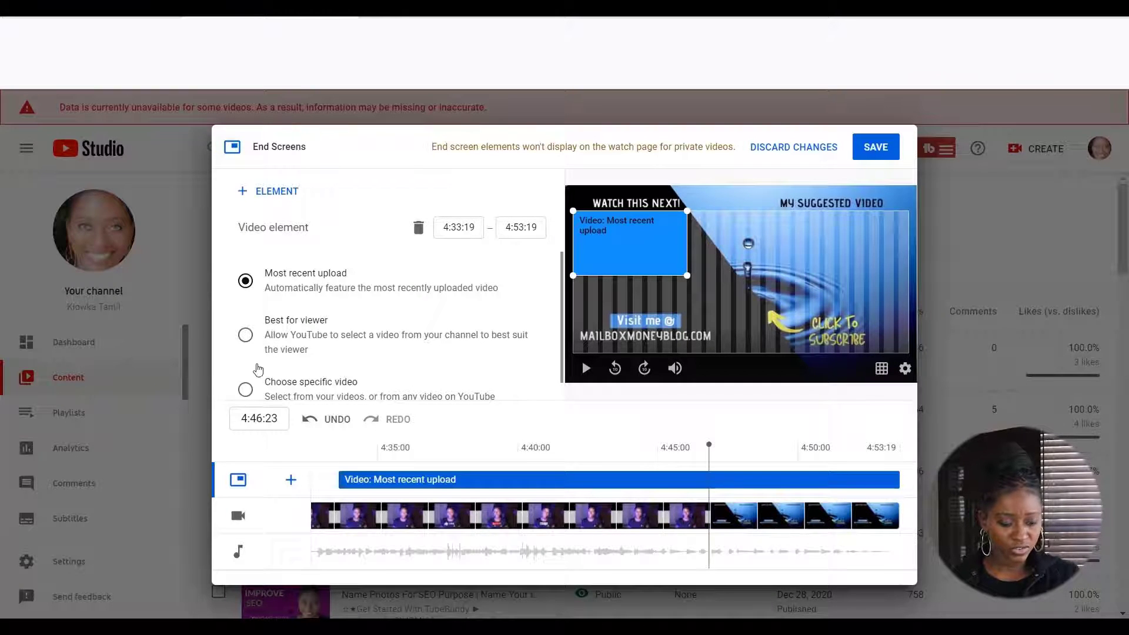
{"action": "left_click", "coordinate": [245, 390]}
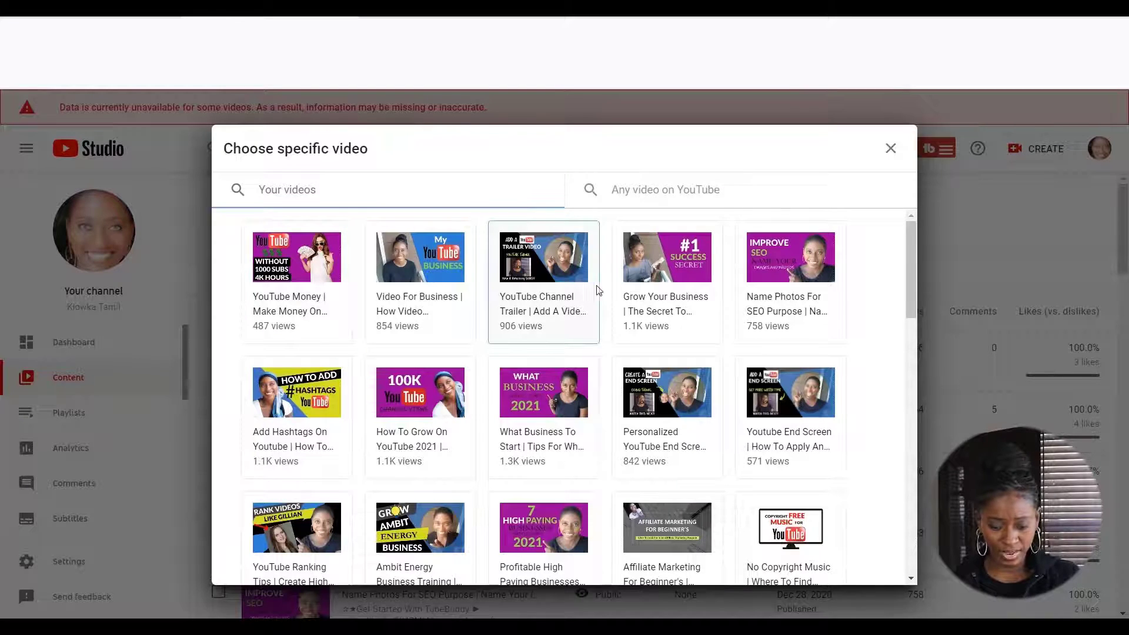
{"action": "left_click", "coordinate": [664, 275]}
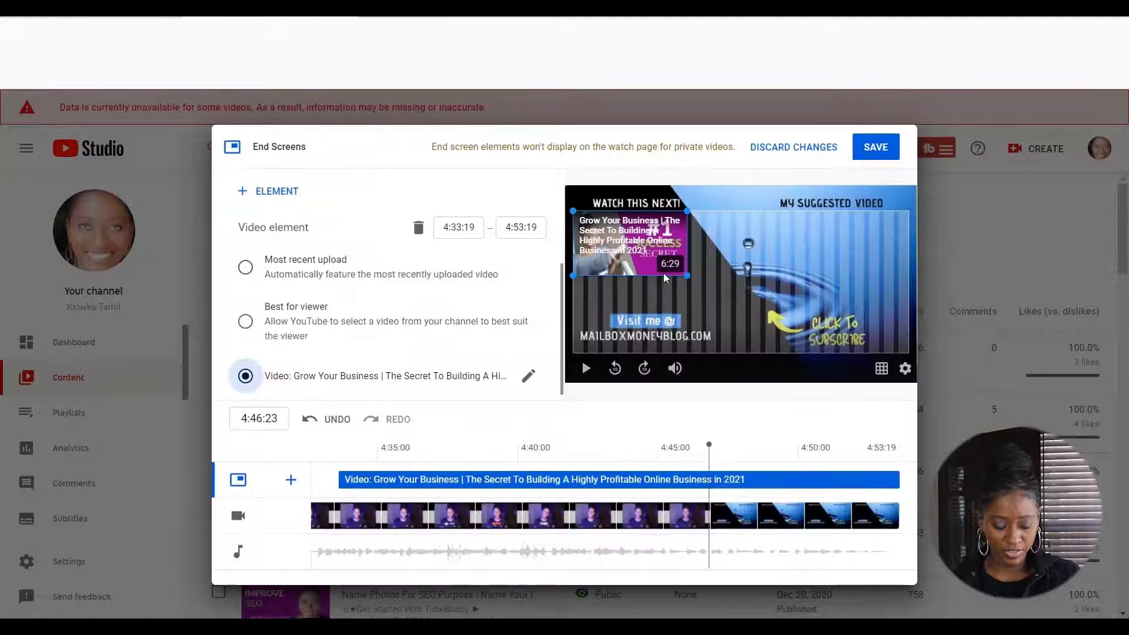
Step: Add a second end screen video element featuring the specific video "How To Grow On YouTube 2021 | Reach 100 Thousand Views On Youtube In 2021"
{"action": "left_click", "coordinate": [244, 191]}
{"action": "left_click", "coordinate": [269, 188]}
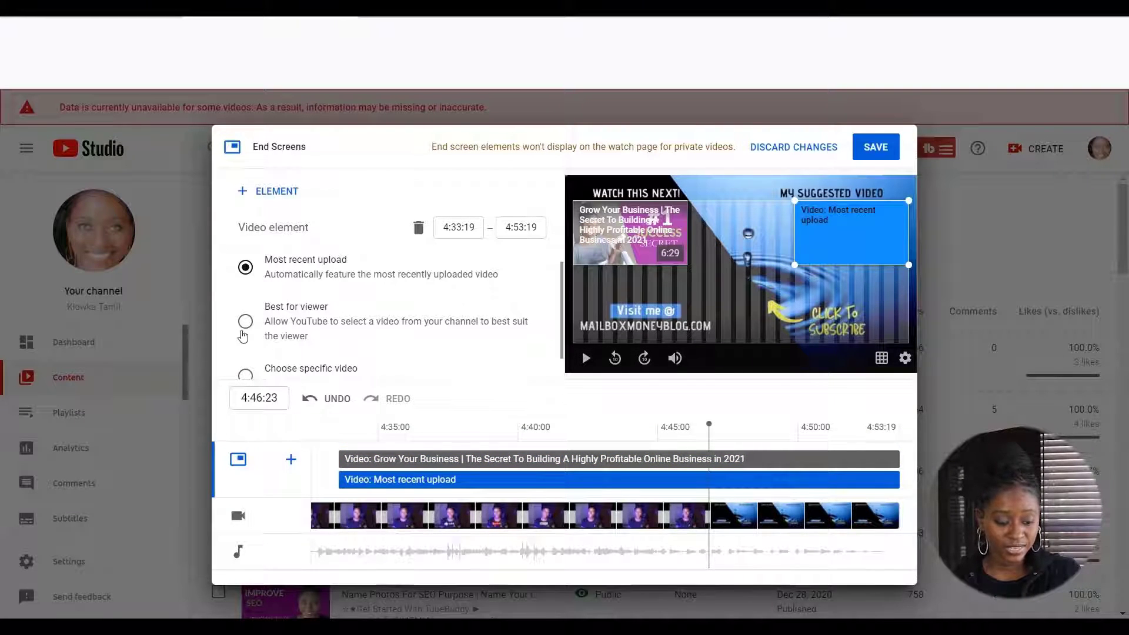
{"action": "left_click", "coordinate": [246, 373]}
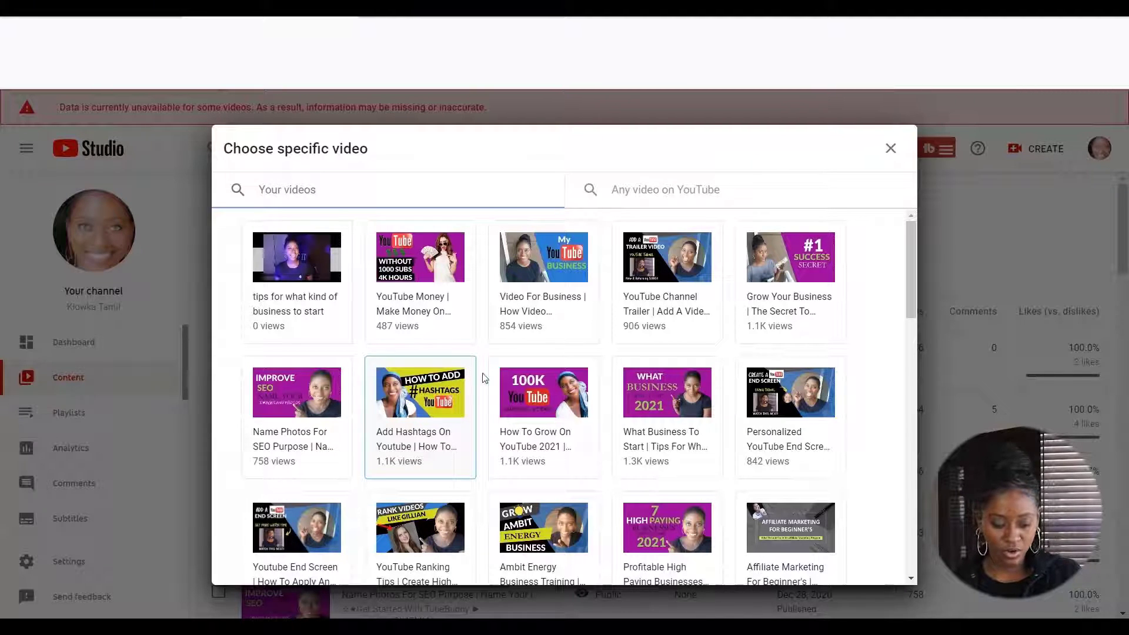
{"action": "left_click", "coordinate": [538, 401]}
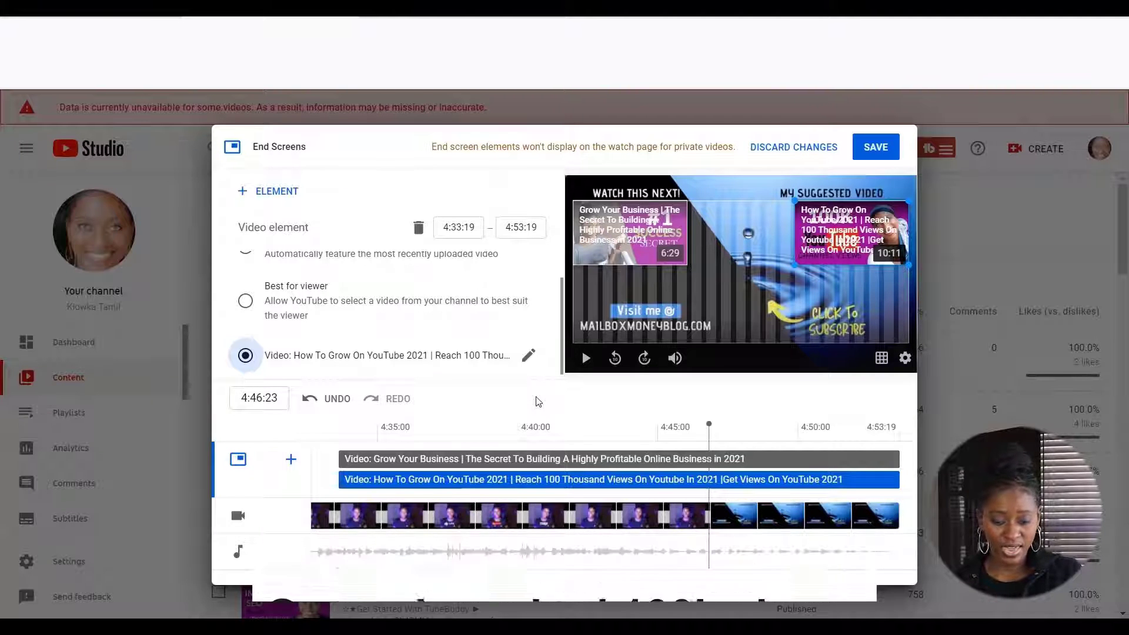
Step: Add a Subscribe element near the frame's centre and stack the "How To Grow On YouTube 2021" element beneath the first video element
{"action": "left_click", "coordinate": [290, 459]}
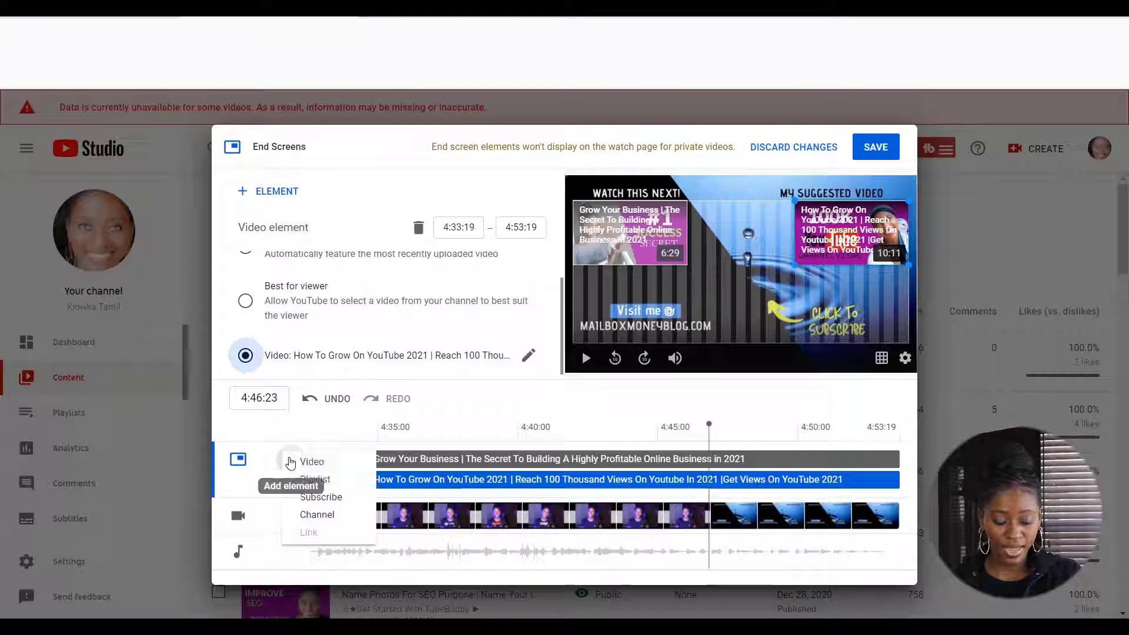
{"action": "left_click", "coordinate": [318, 497]}
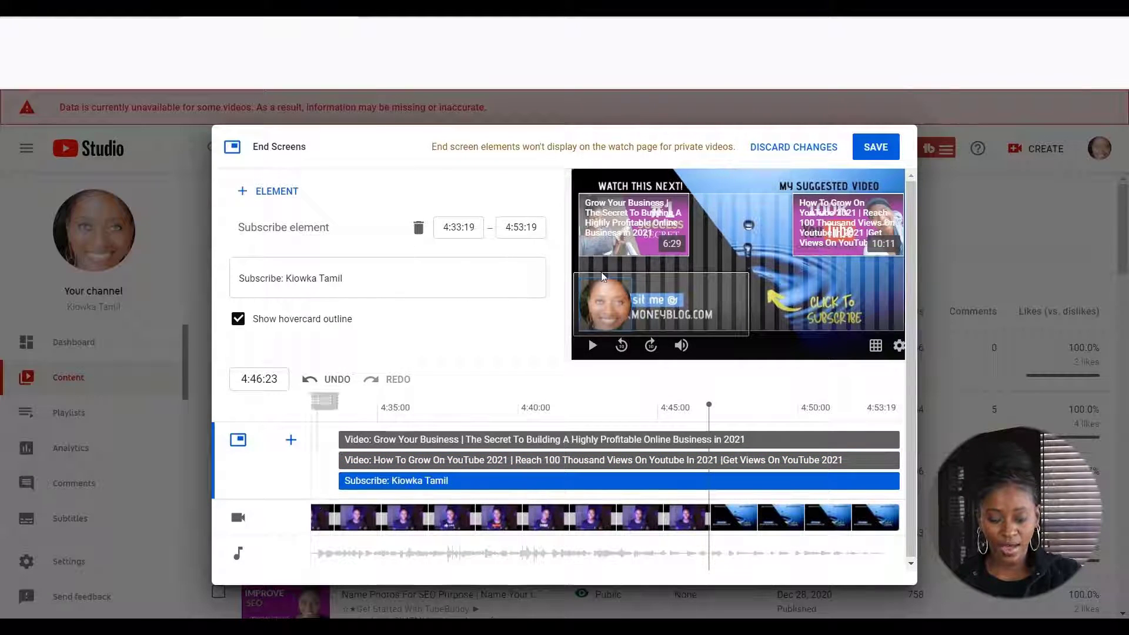
{"action": "mouse_move", "coordinate": [623, 283]}
{"action": "left_mouse_down"}
{"action": "mouse_move", "coordinate": [730, 276]}
{"action": "mouse_move", "coordinate": [774, 233]}
{"action": "mouse_move", "coordinate": [762, 261]}
{"action": "mouse_move", "coordinate": [607, 293]}
{"action": "left_mouse_up"}
{"action": "left_click", "coordinate": [829, 215]}
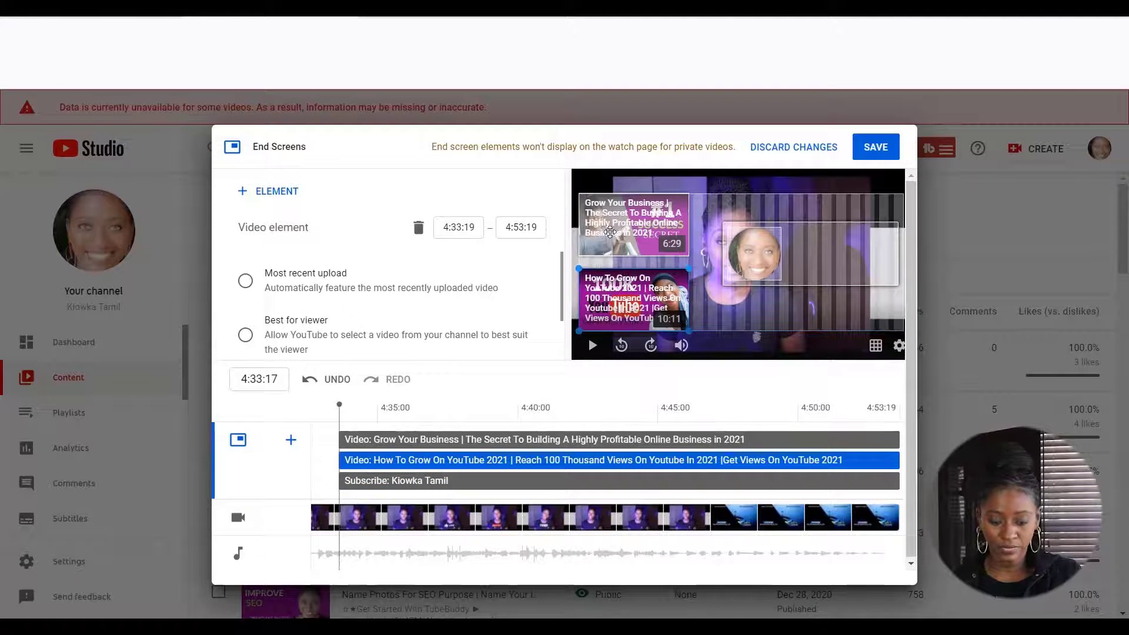
Step: Set the first video element to start at 4:44:09 and the second video and Subscribe elements at 4:44:04, and save the end screen
{"action": "left_click", "coordinate": [609, 232]}
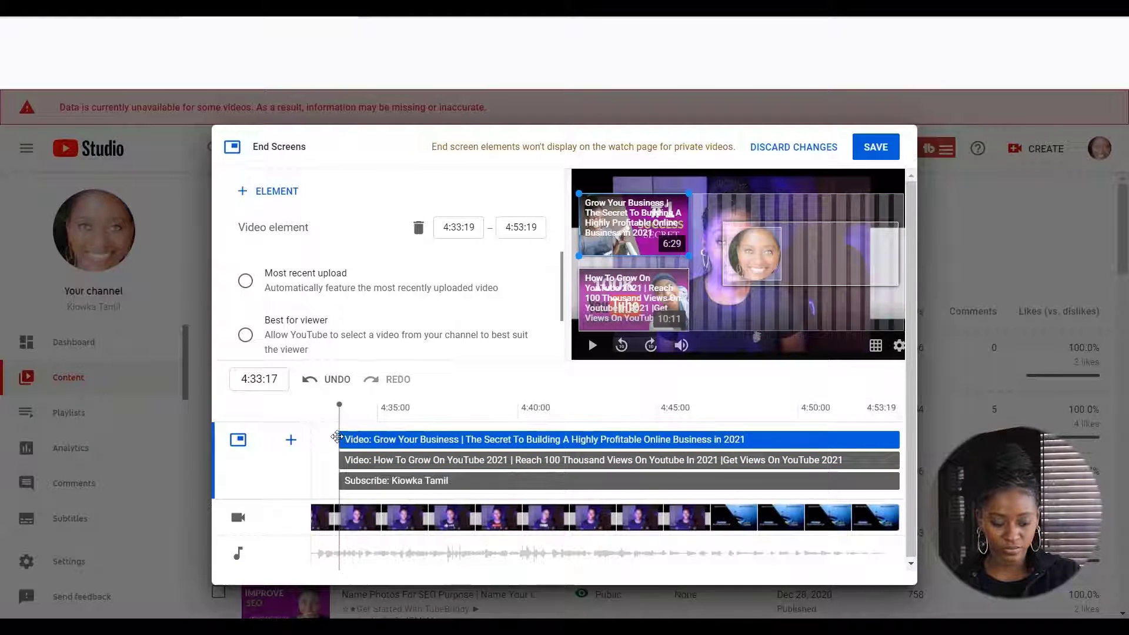
{"action": "left_click_drag", "start_coordinate": [344, 436], "coordinate": [640, 450]}
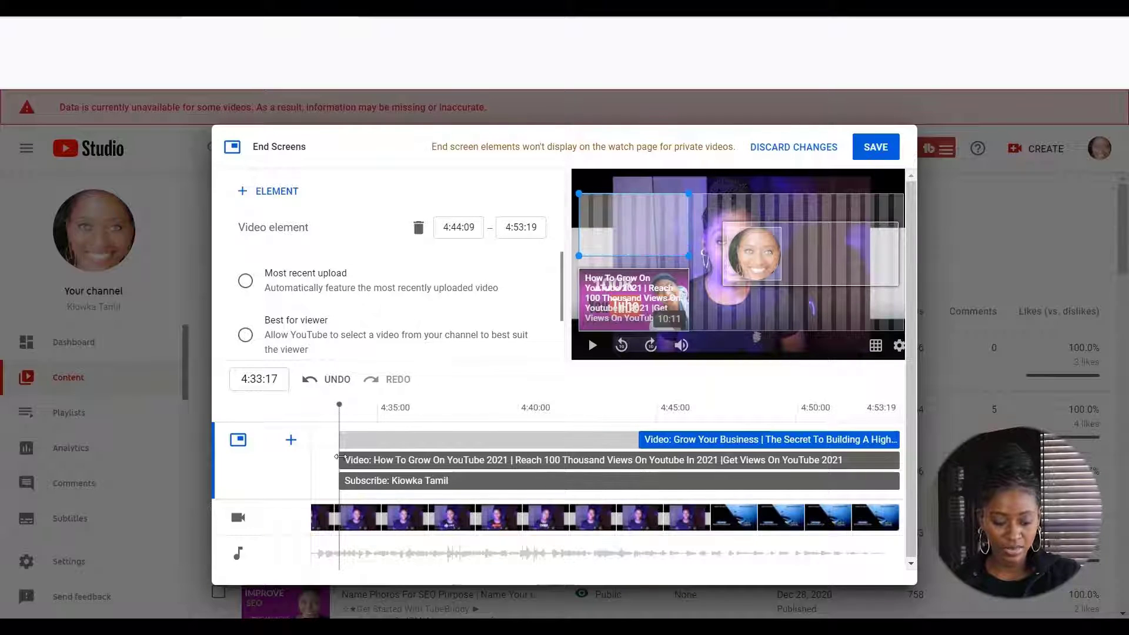
{"action": "left_click_drag", "start_coordinate": [340, 460], "coordinate": [635, 468]}
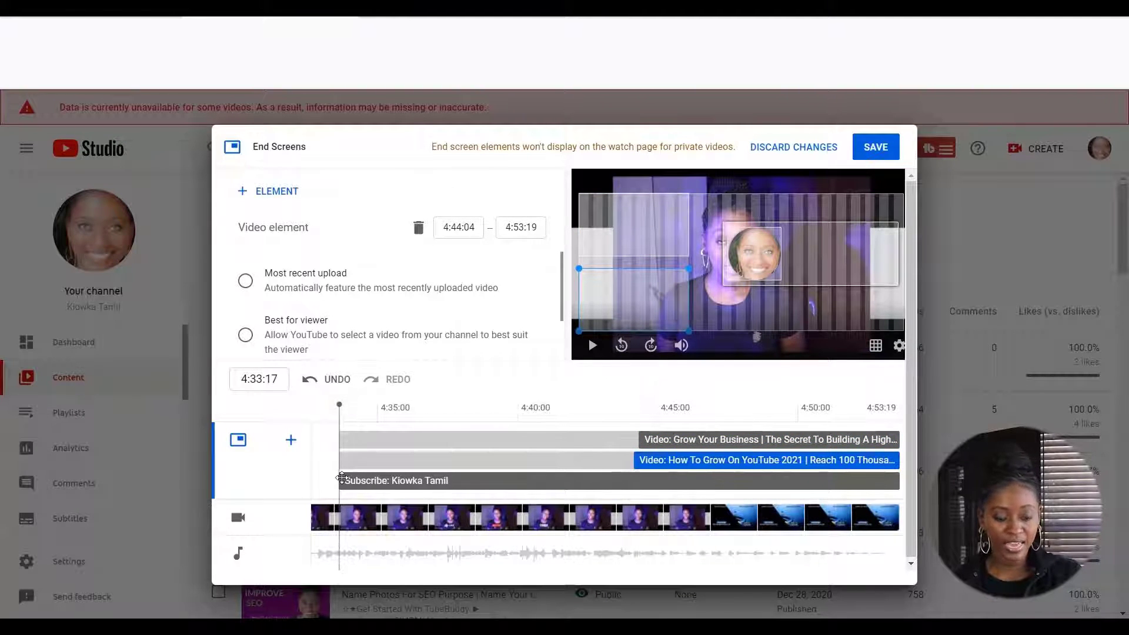
{"action": "left_click_drag", "start_coordinate": [347, 485], "coordinate": [635, 496]}
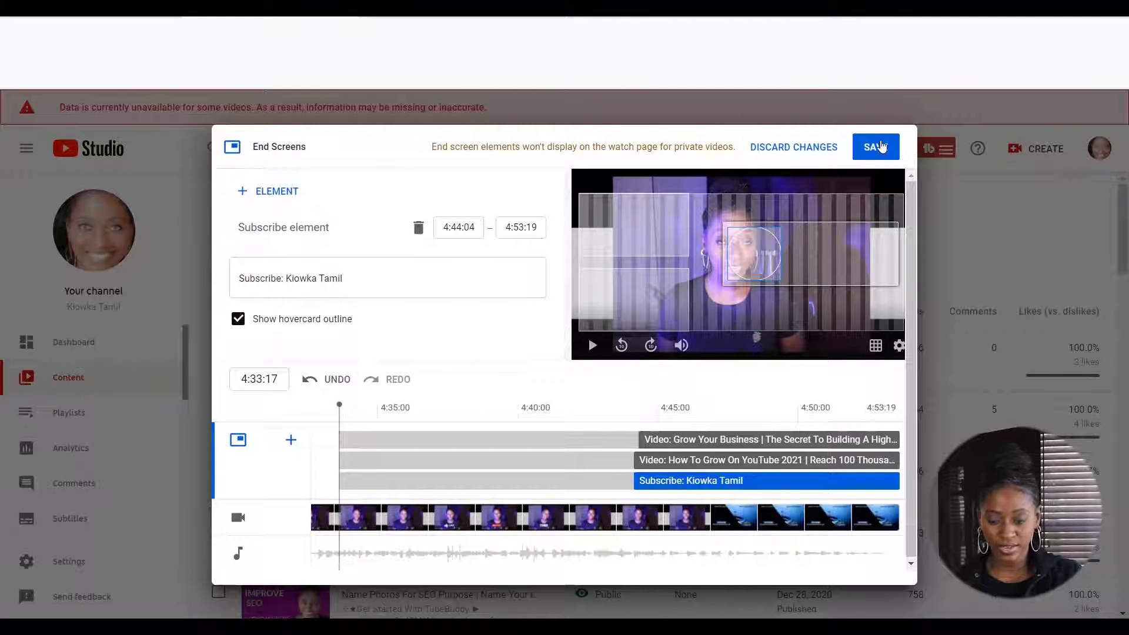
{"action": "left_click", "coordinate": [880, 147]}
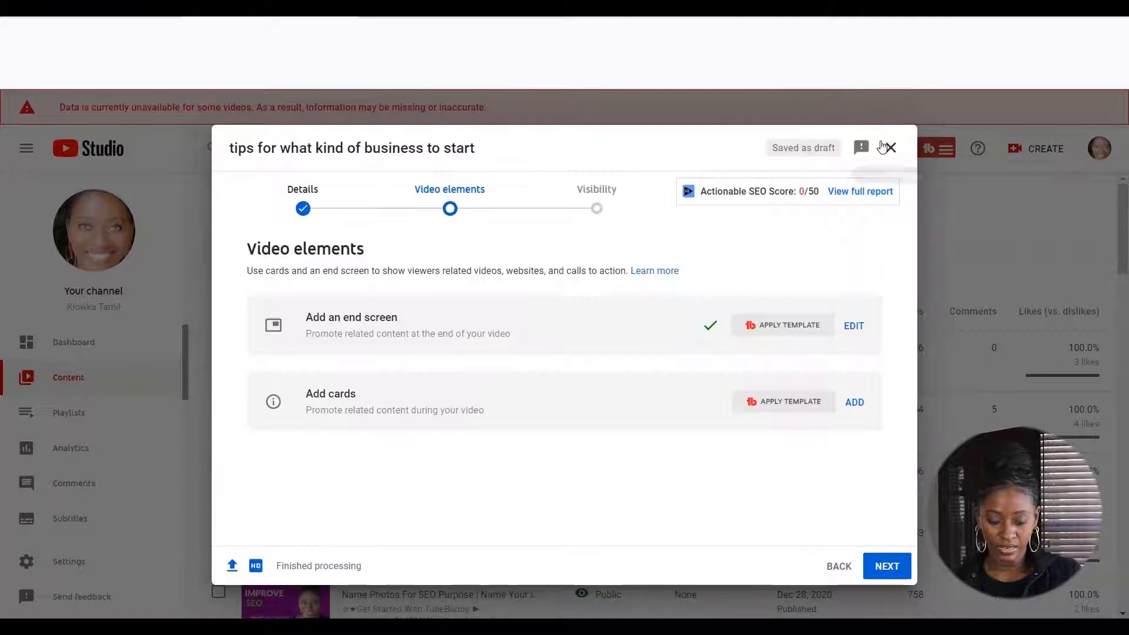
Step: Add a video card at 0:47:26 linking to the "How To Grow On YouTube 2021" video and save the cards
{"action": "left_click", "coordinate": [855, 404]}
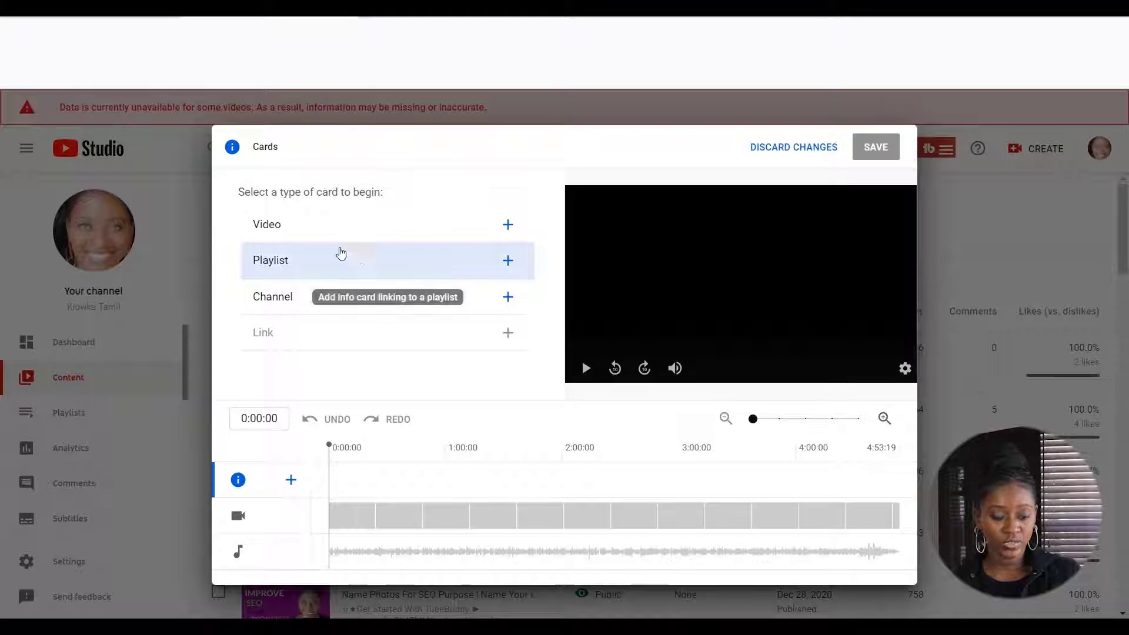
{"action": "left_click_drag", "start_coordinate": [424, 490], "coordinate": [419, 464]}
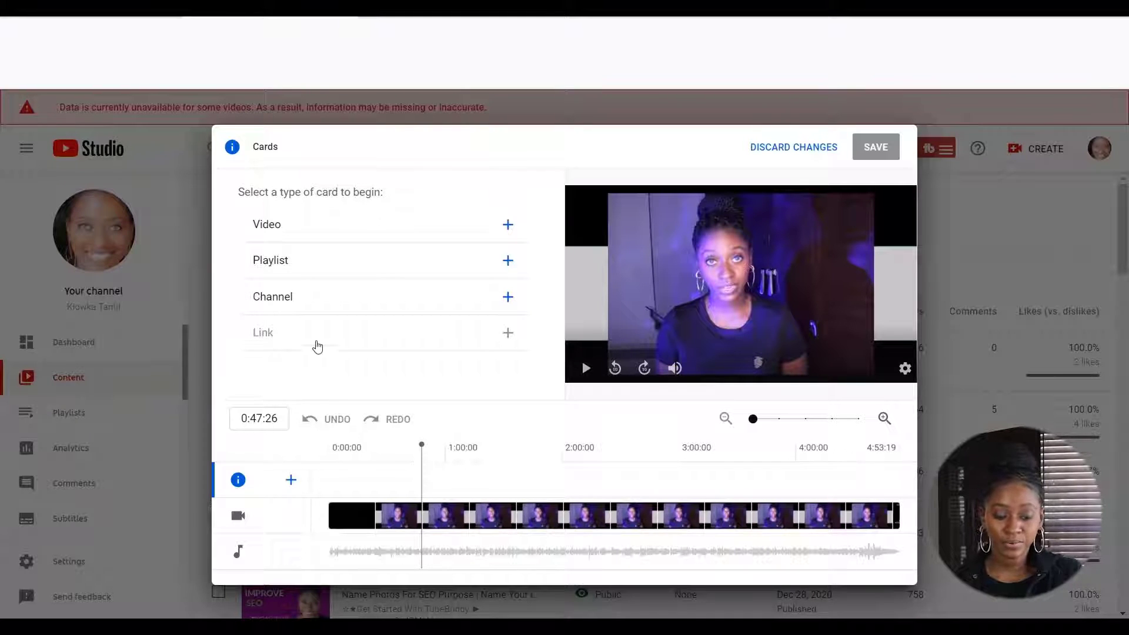
{"action": "left_click", "coordinate": [275, 228]}
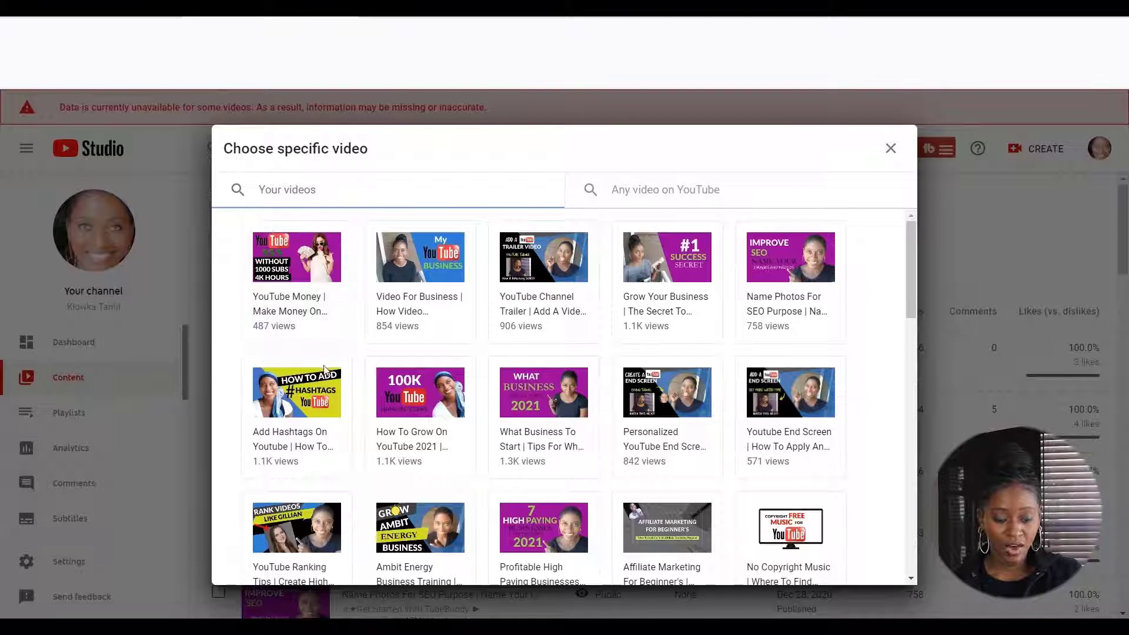
{"action": "left_click", "coordinate": [396, 391]}
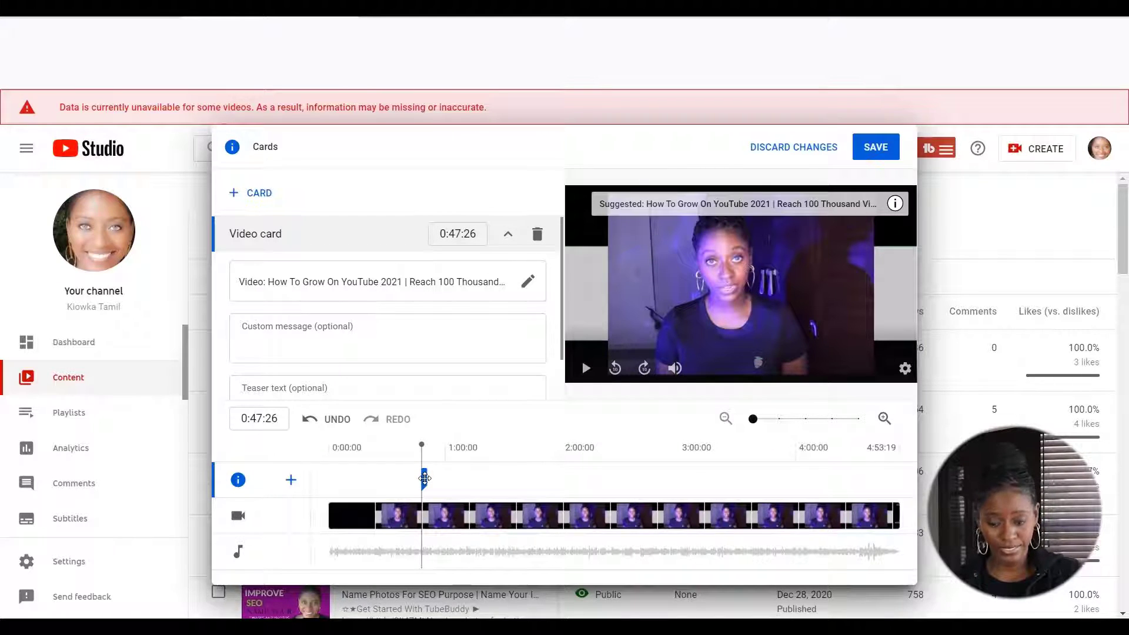
{"action": "left_click", "coordinate": [869, 148]}
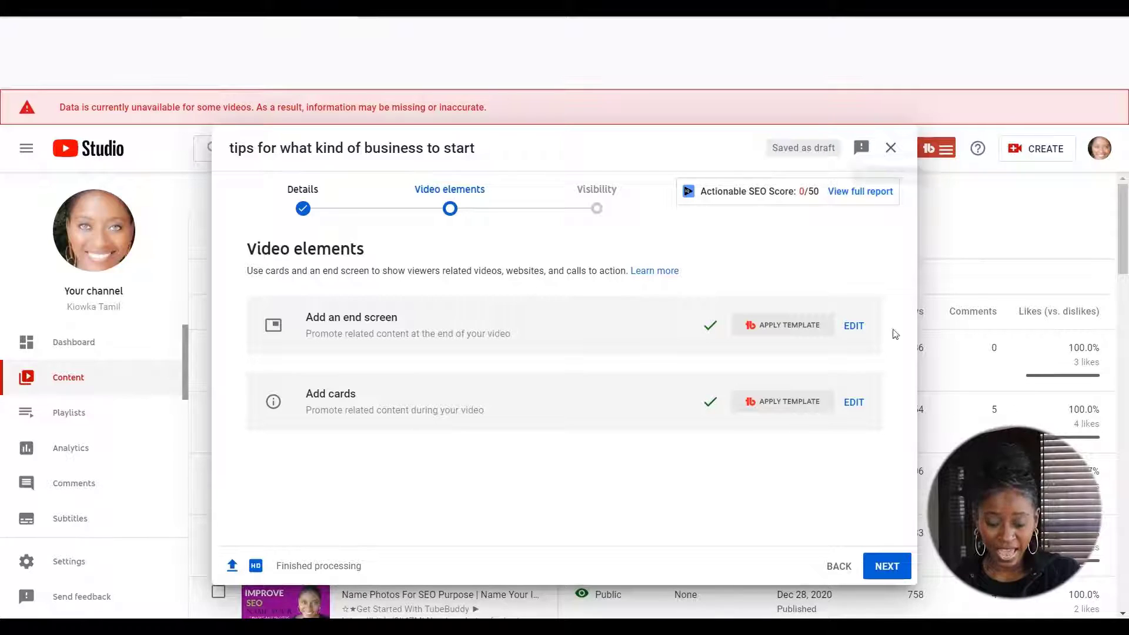
Step: Set the video's visibility to Unlisted, save it and dismiss the share dialog
{"action": "left_click", "coordinate": [891, 566]}
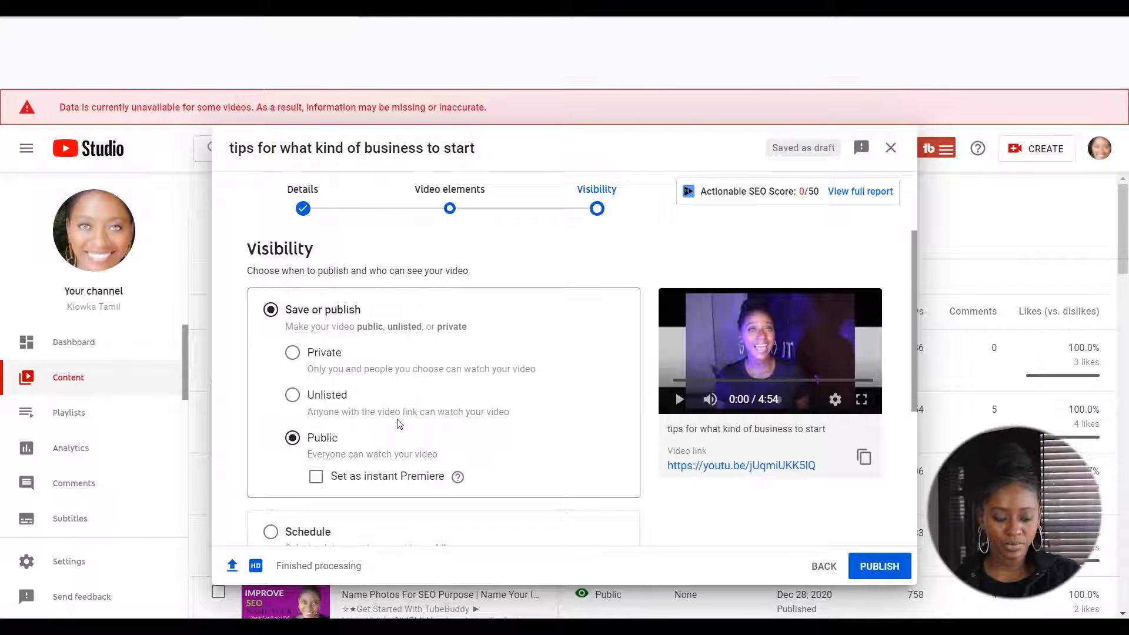
{"action": "left_click", "coordinate": [294, 396]}
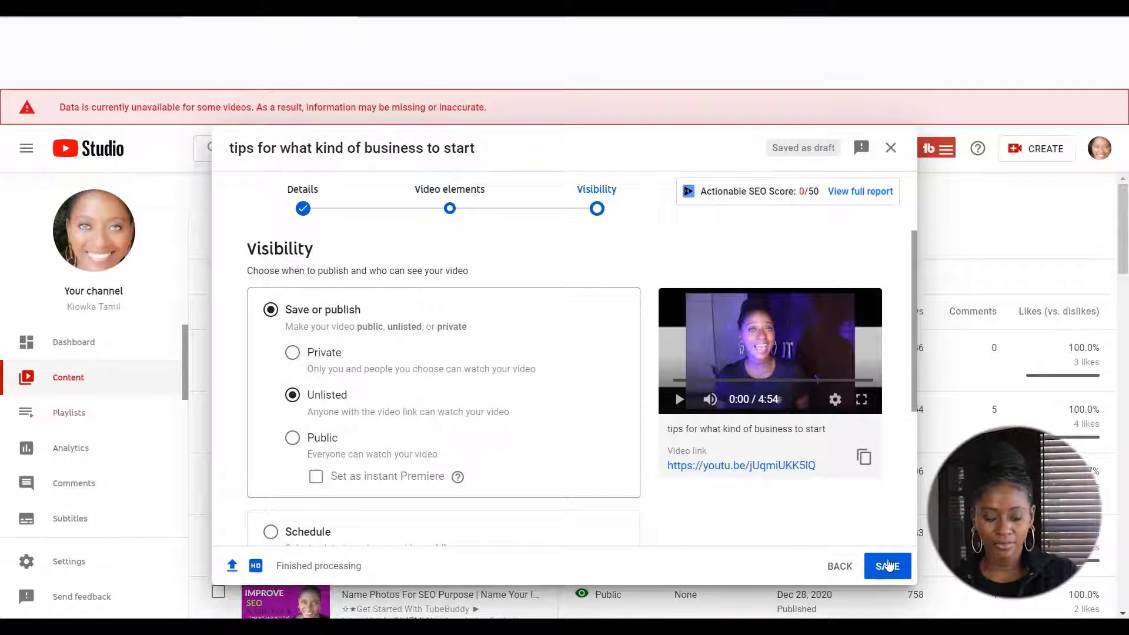
{"action": "left_click", "coordinate": [887, 565]}
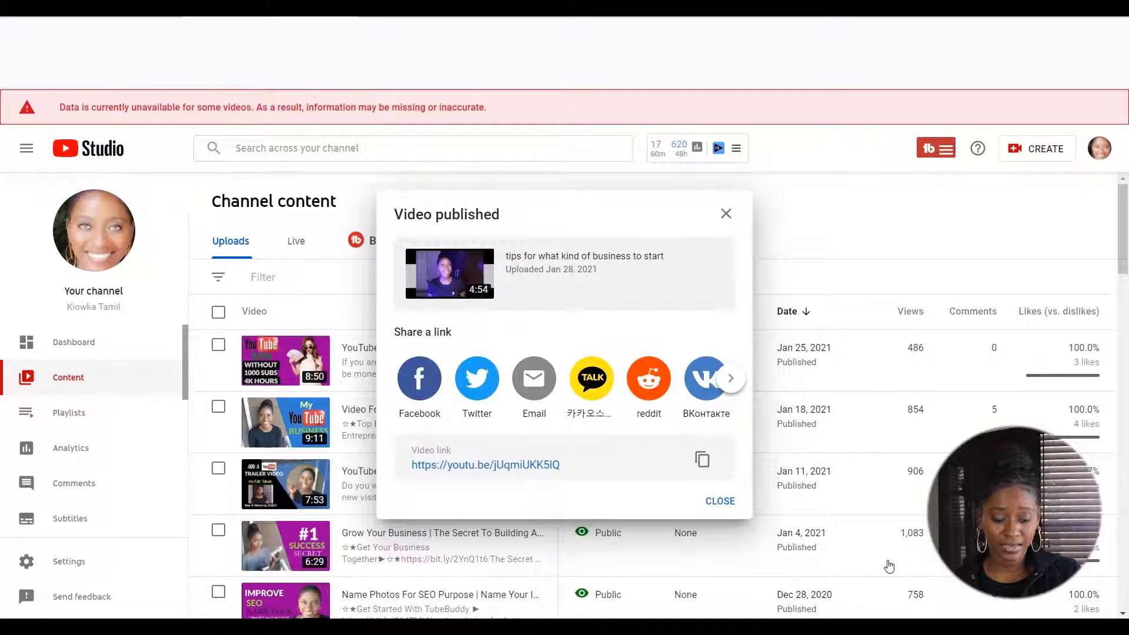
{"action": "left_click", "coordinate": [728, 502]}
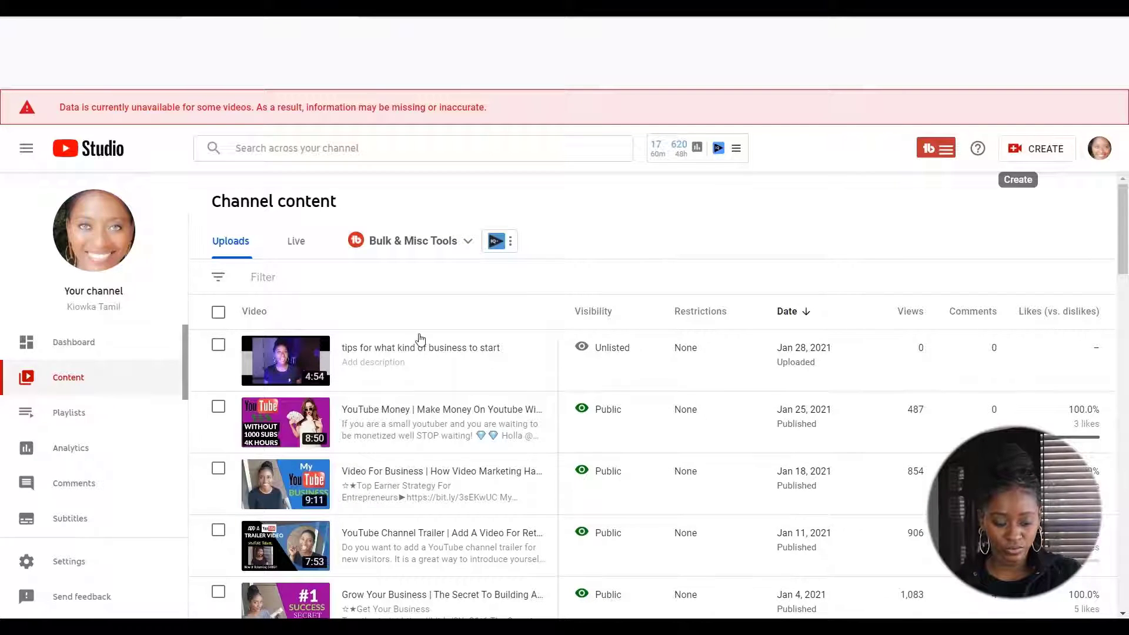
Step: Open the uploaded video's details and capitalise the title's first letter so it reads "Tips for what kind of business to start"
{"action": "left_click", "coordinate": [309, 362]}
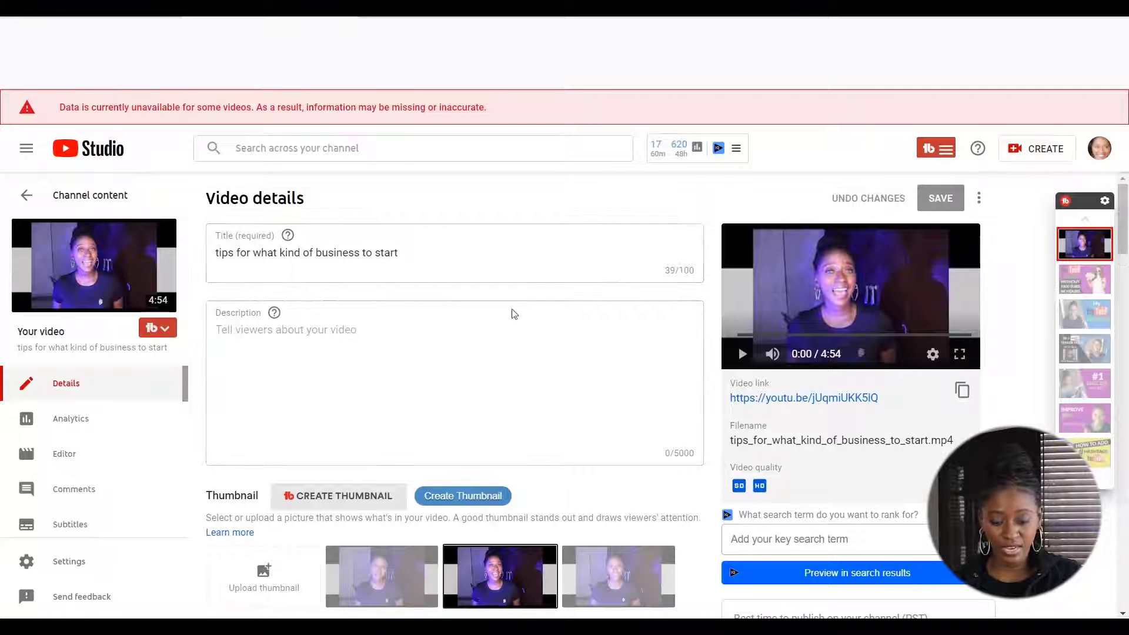
{"action": "scroll", "coordinate": [1125, 203], "scroll_direction": "down", "scroll_amount": 5}
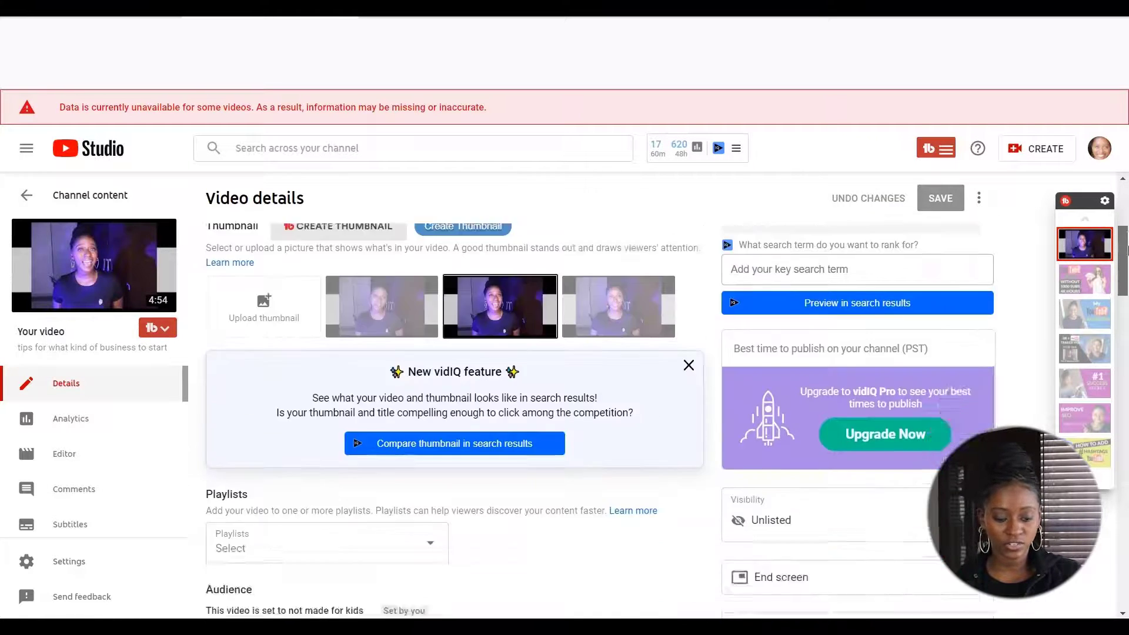
{"action": "scroll", "coordinate": [1126, 202], "scroll_direction": "up", "scroll_amount": 5}
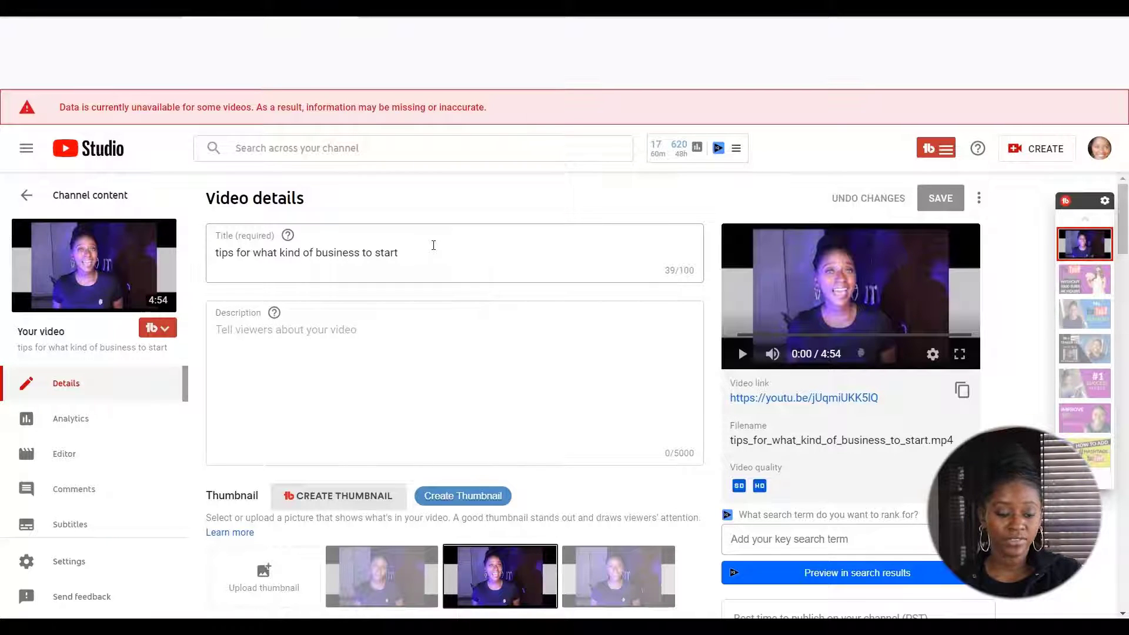
{"action": "left_click", "coordinate": [412, 254]}
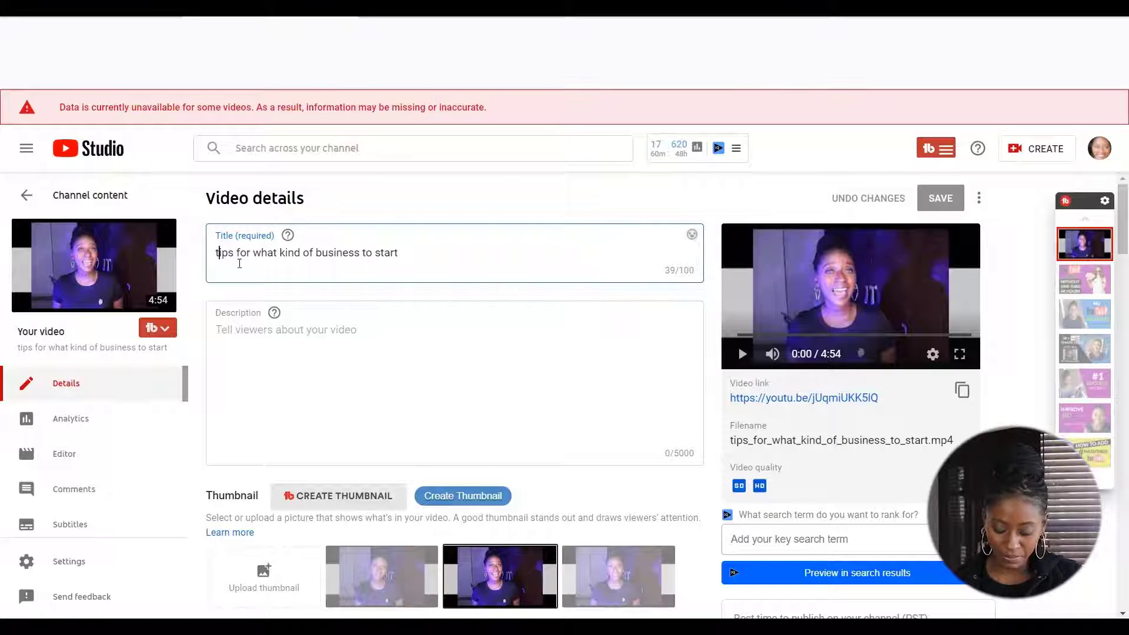
{"action": "key", "text": "BackSpace"}
{"action": "type", "text": "\\"}
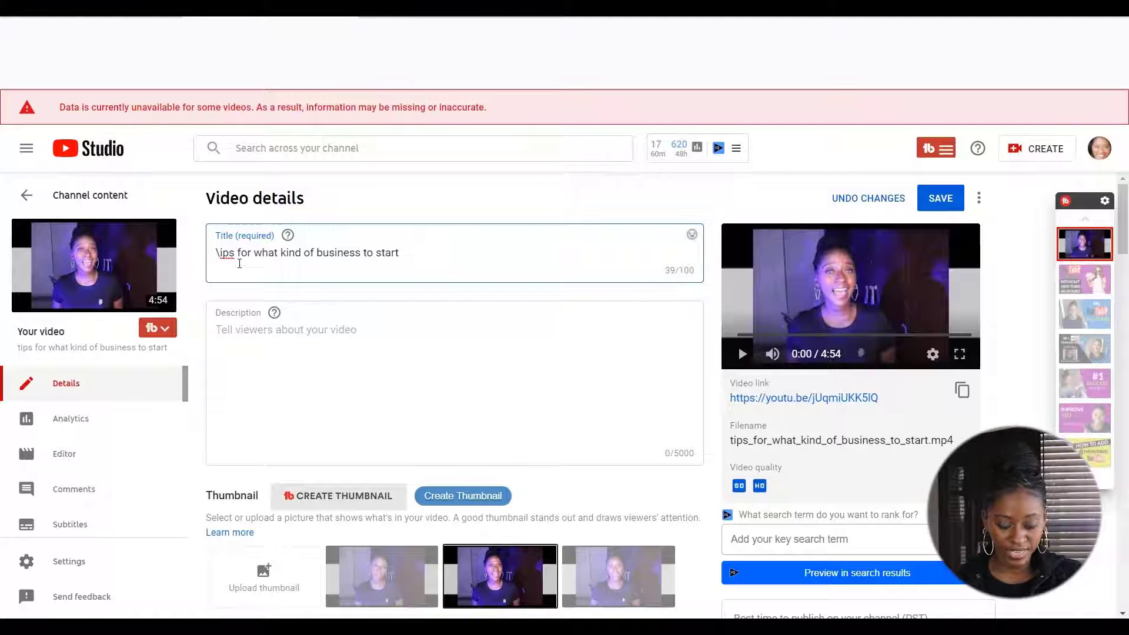
{"action": "key", "text": "BackSpace"}
{"action": "type", "text": "T"}
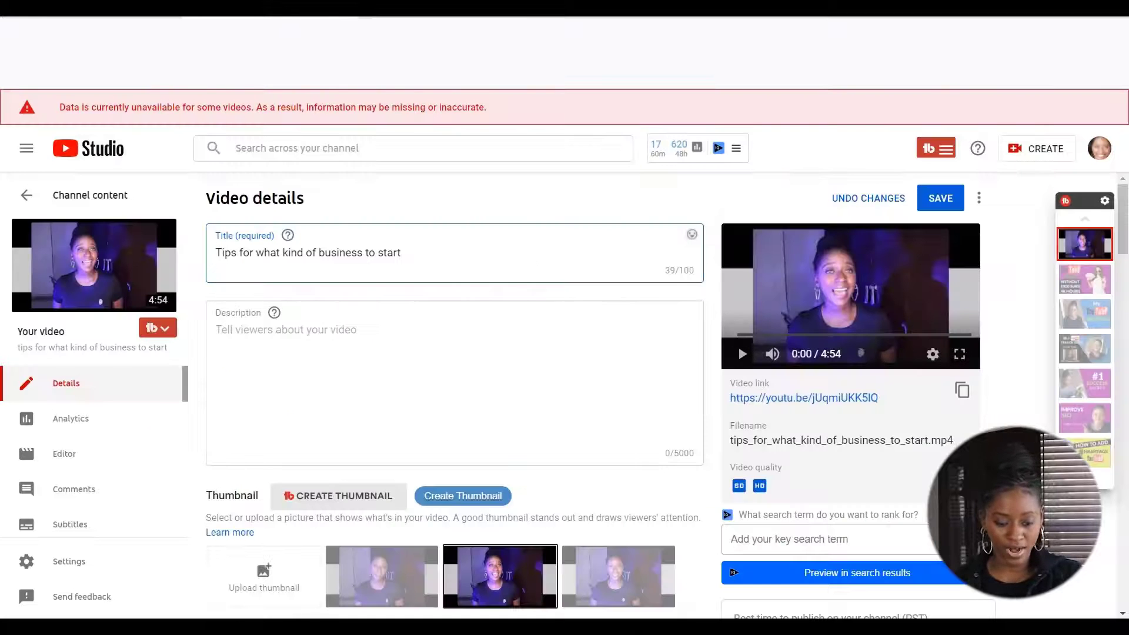
Step: Paste the prepared description text that begins with "Top Earner Strategy For Entrepreneurs" into the video's empty description
{"action": "left_click", "coordinate": [220, 330]}
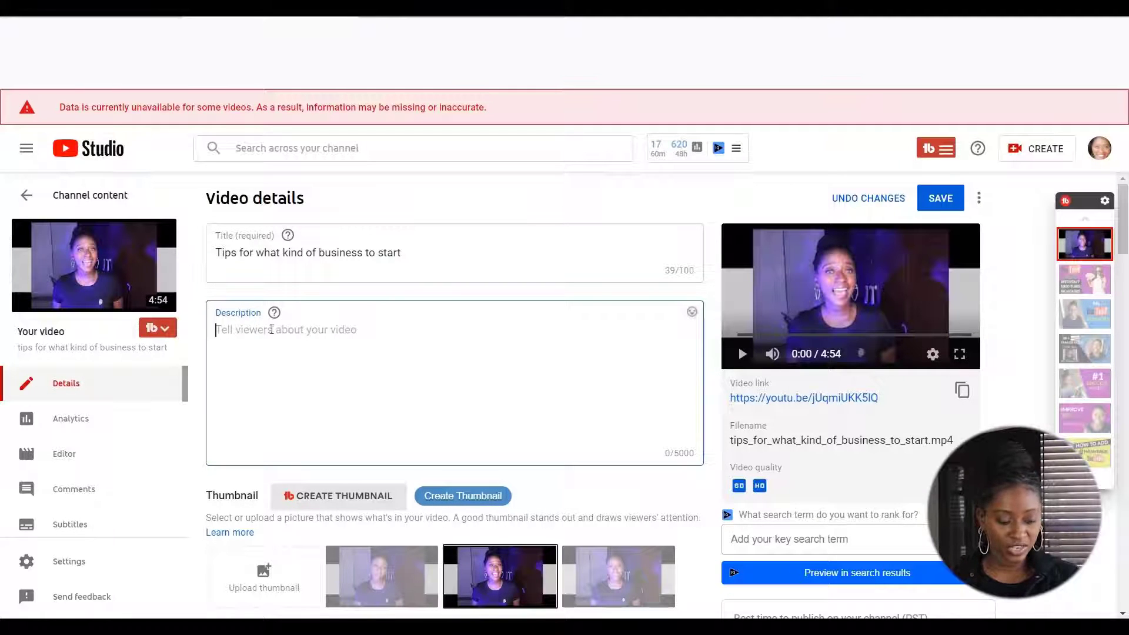
{"action": "left_click", "coordinate": [214, 337]}
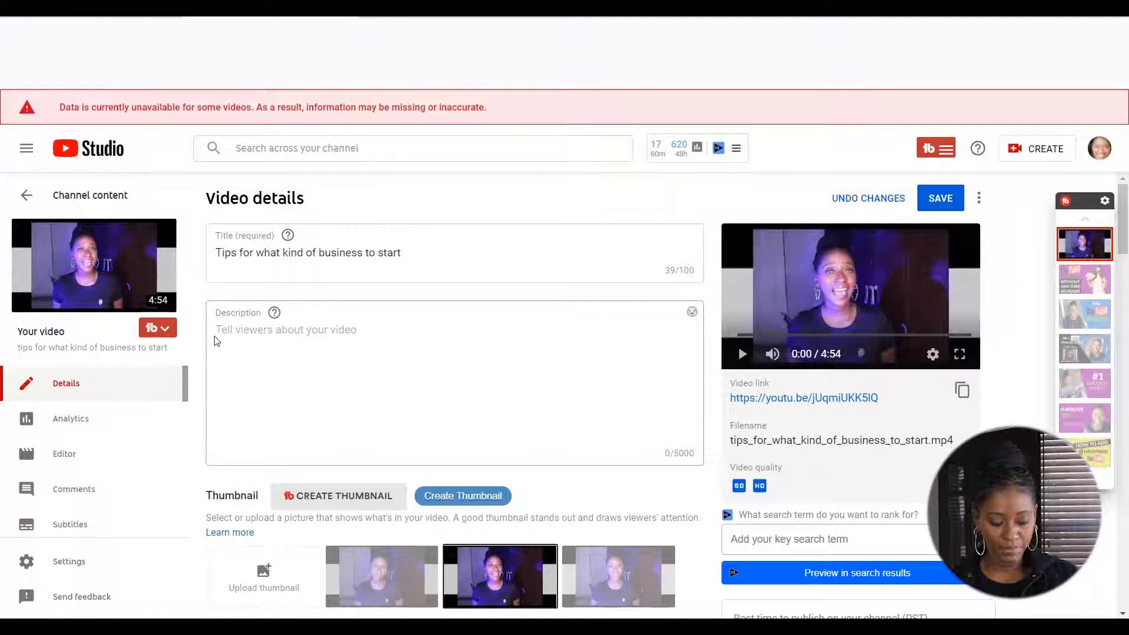
{"action": "left_click", "coordinate": [225, 330]}
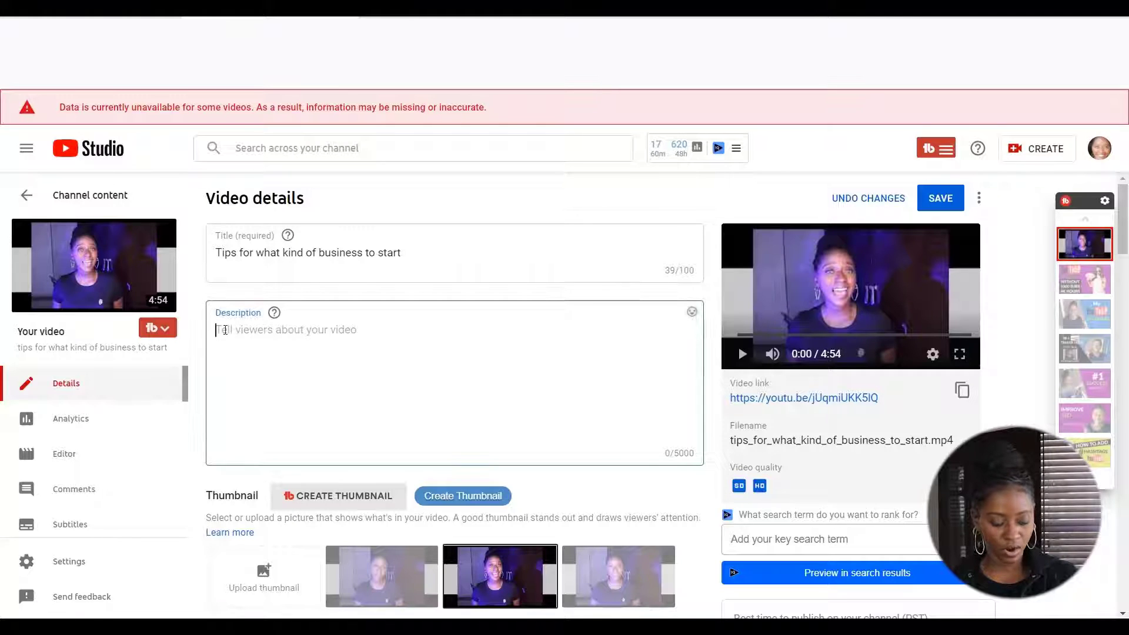
{"action": "key", "text": "ctrl+v"}
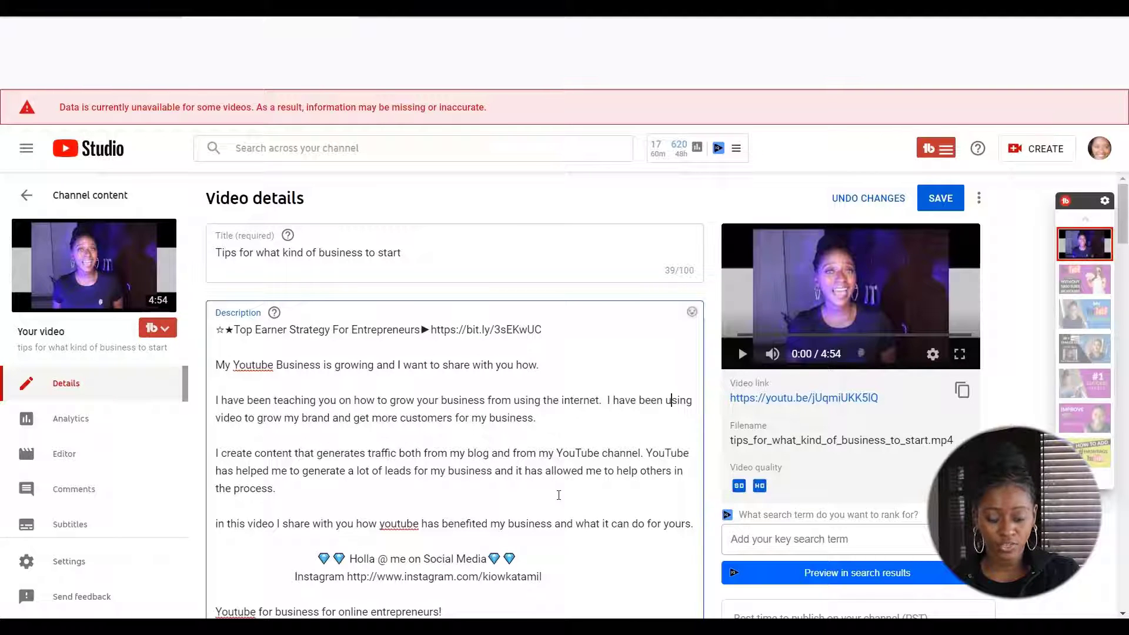
Step: Extend the video title with "| Online Business" after "Tips for what kind of business to start"
{"action": "scroll", "coordinate": [1123, 235], "scroll_direction": "down", "scroll_amount": 2}
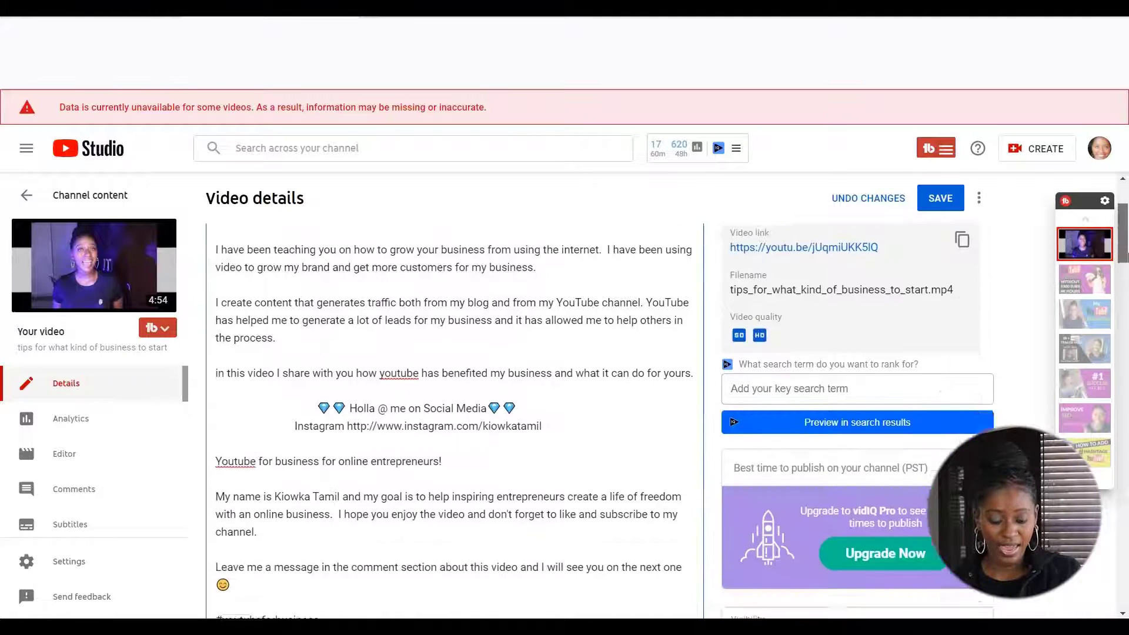
{"action": "left_click_drag", "start_coordinate": [1126, 257], "coordinate": [1125, 434]}
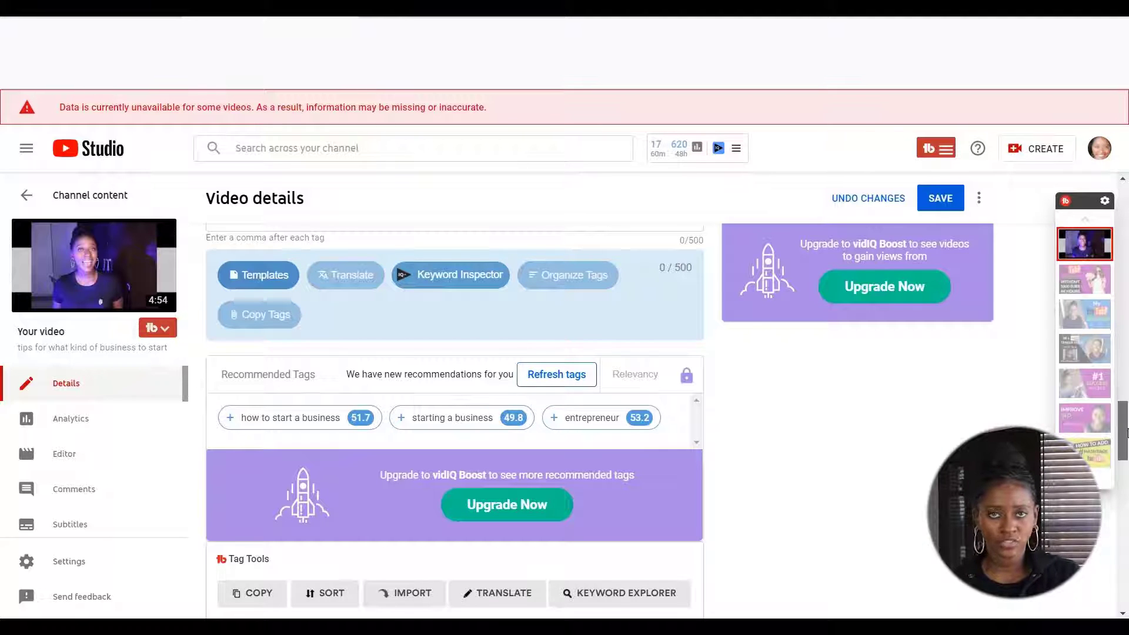
{"action": "left_click_drag", "start_coordinate": [1126, 433], "coordinate": [1125, 496]}
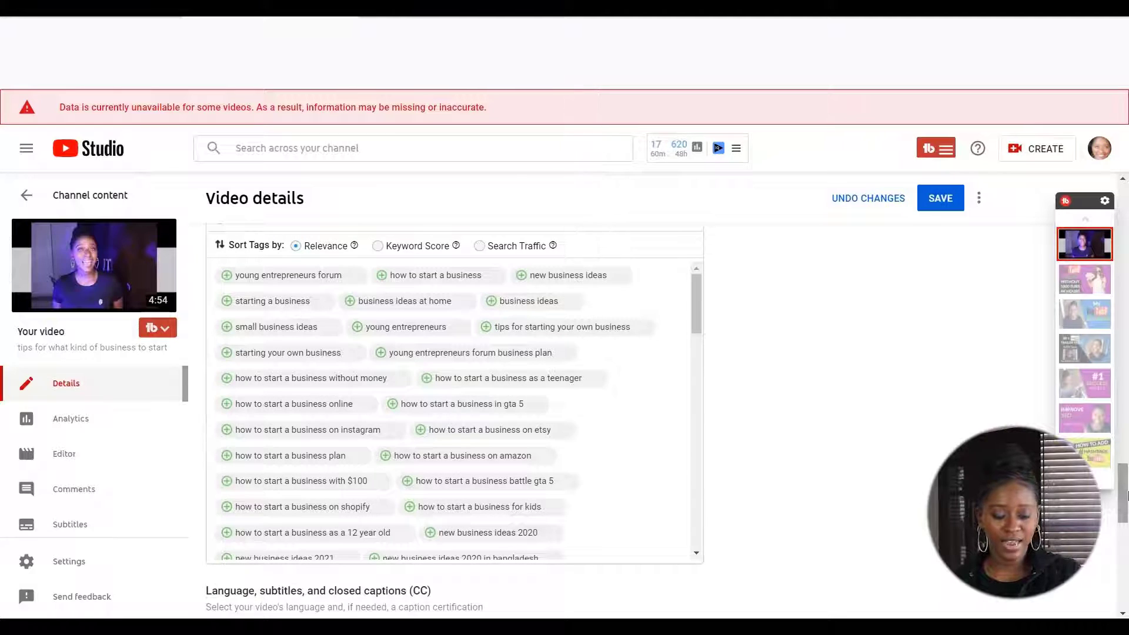
{"action": "left_click_drag", "start_coordinate": [1125, 496], "coordinate": [1101, 227]}
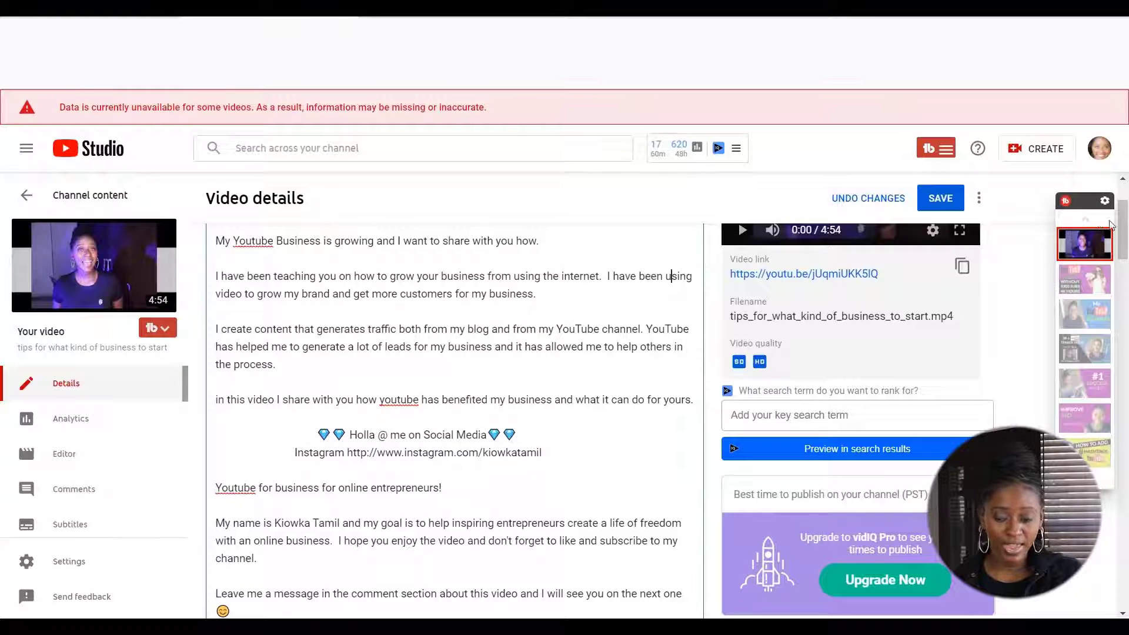
{"action": "scroll", "coordinate": [1123, 211], "scroll_direction": "up", "scroll_amount": 2}
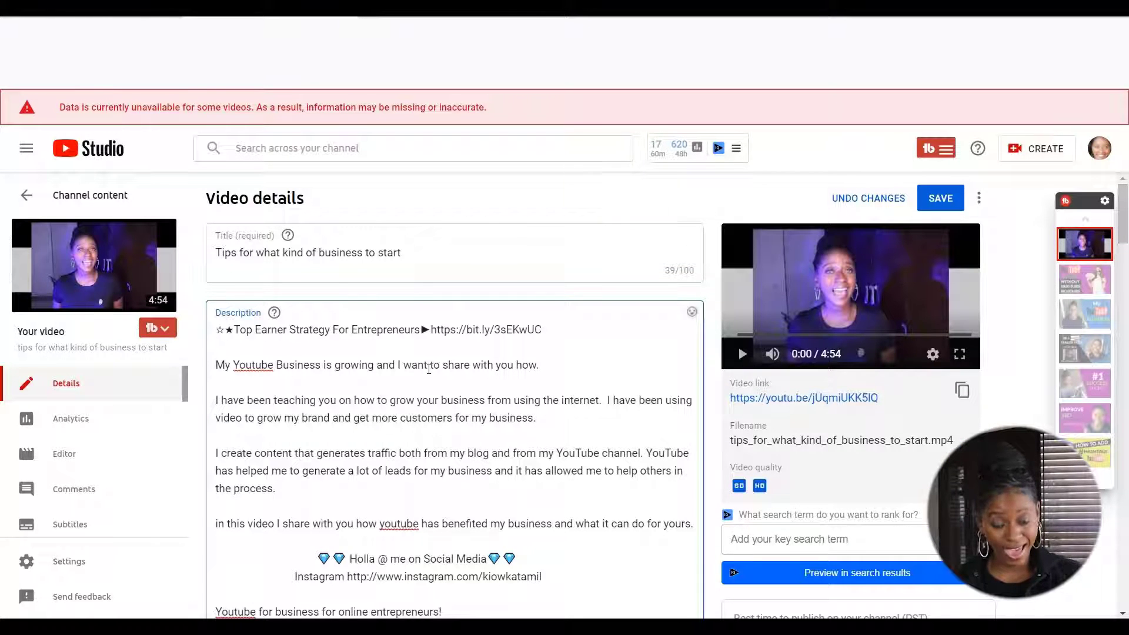
{"action": "left_click", "coordinate": [410, 254]}
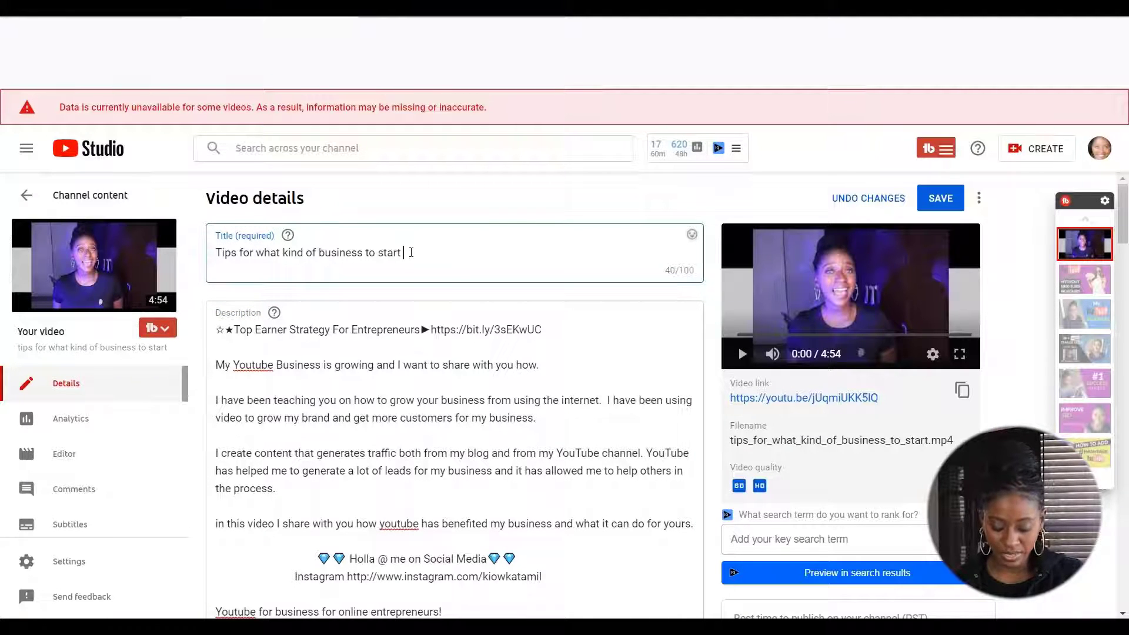
{"action": "type", "text": "| "}
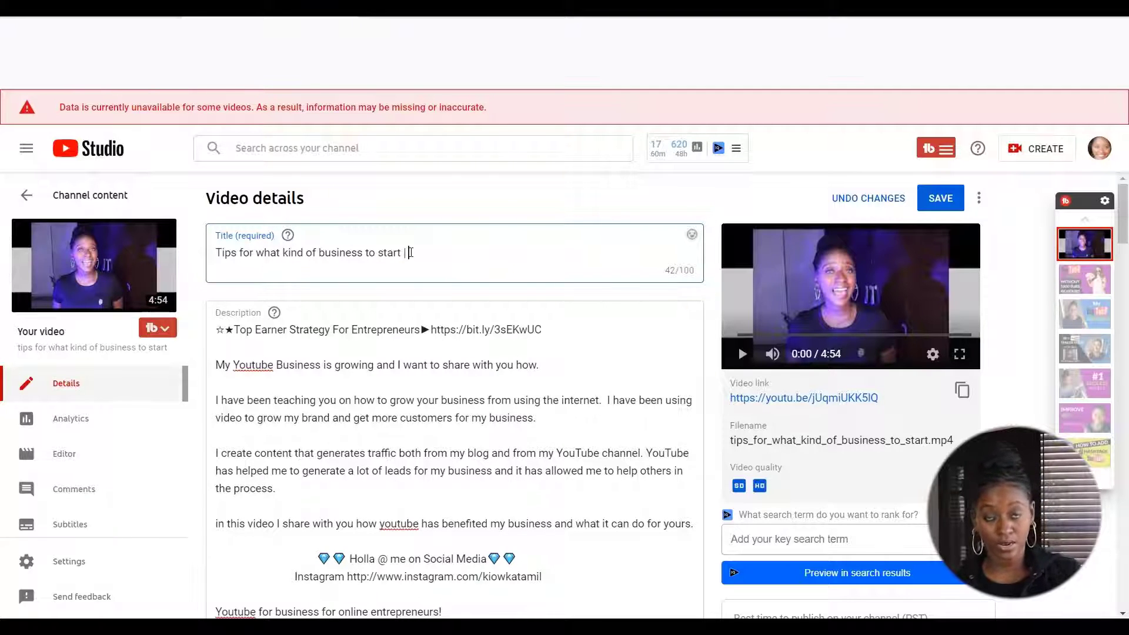
{"action": "type", "text": "Online Bu"}
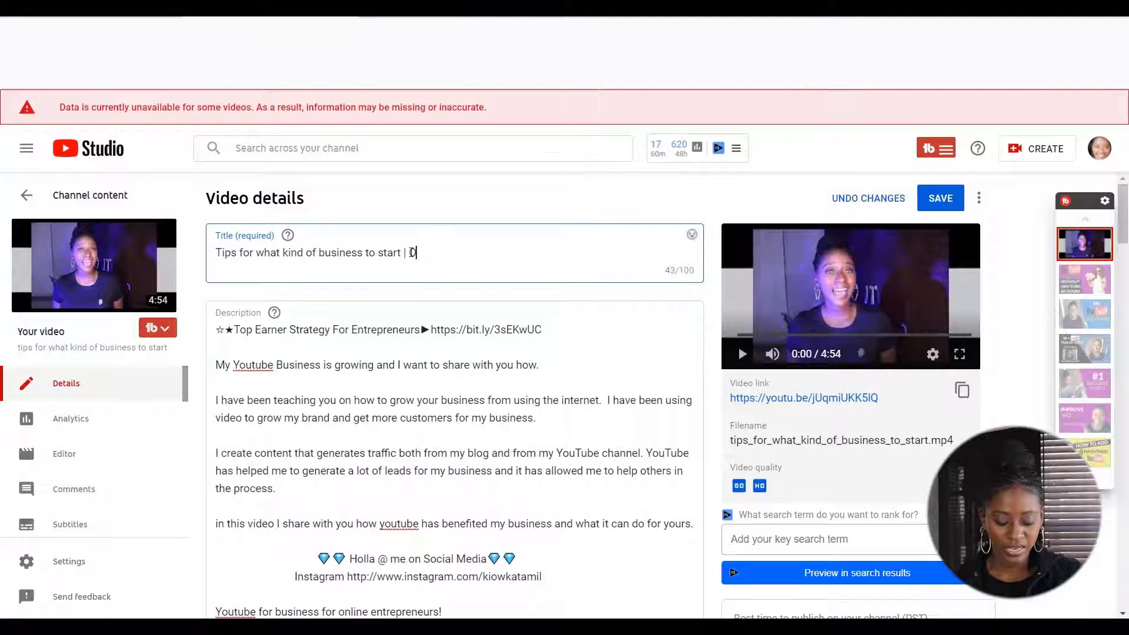
{"action": "type", "text": "siness"}
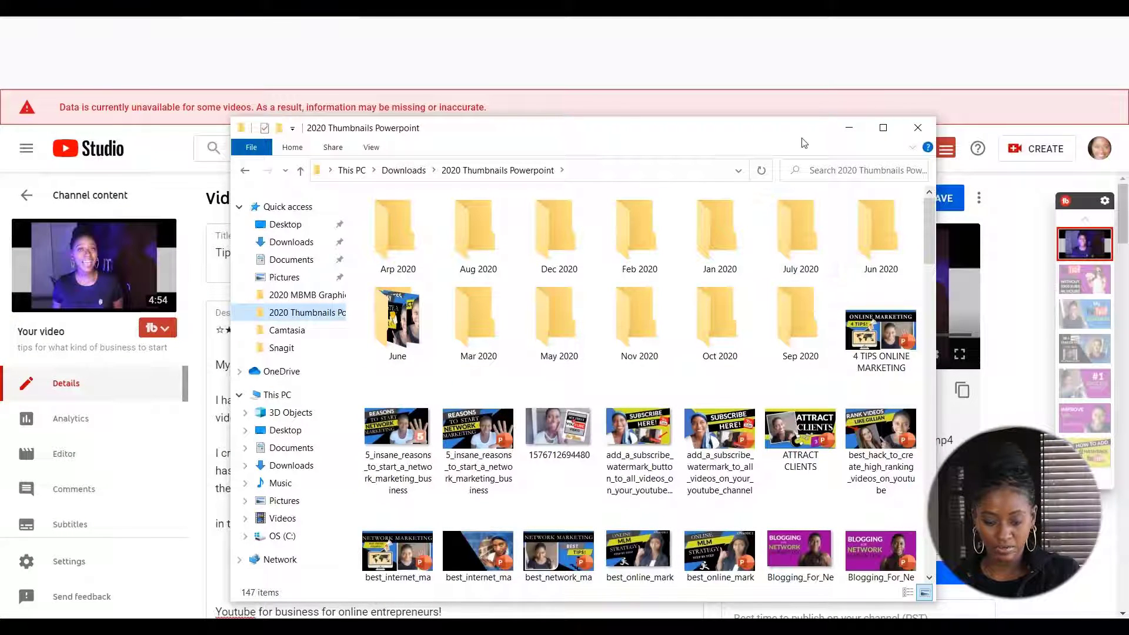
Step: In File Explorer, open the PowerPoint thumbnail file "name your images to produce good seo results" from the 2020 Thumbnails Powerpoint folder
{"action": "left_click_drag", "start_coordinate": [785, 134], "coordinate": [742, 98]}
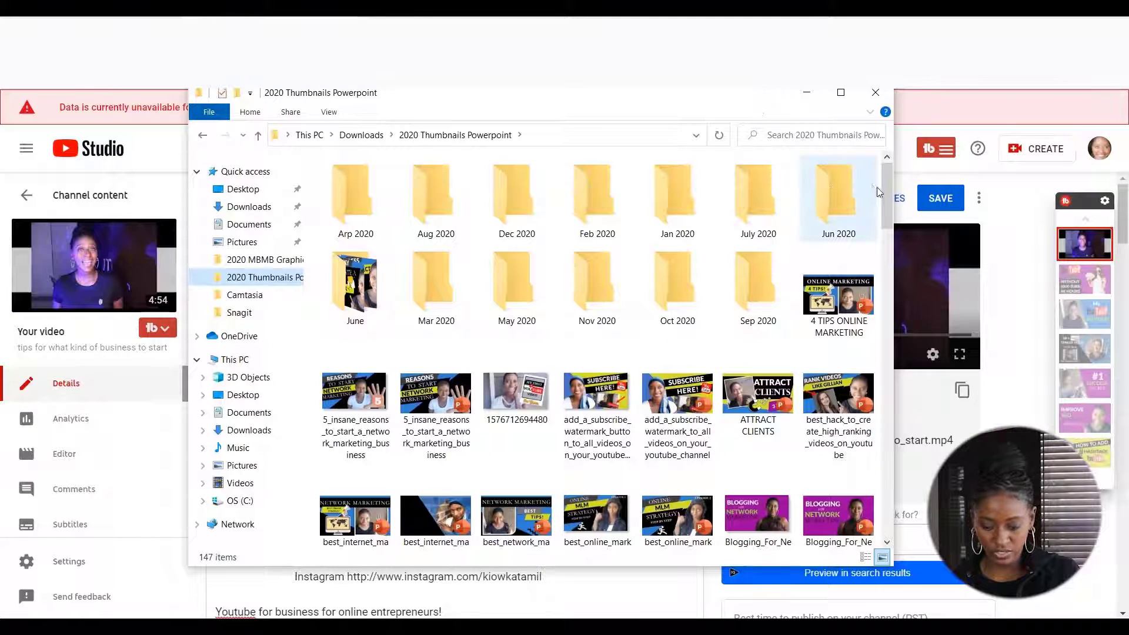
{"action": "left_click_drag", "start_coordinate": [886, 192], "coordinate": [886, 335]}
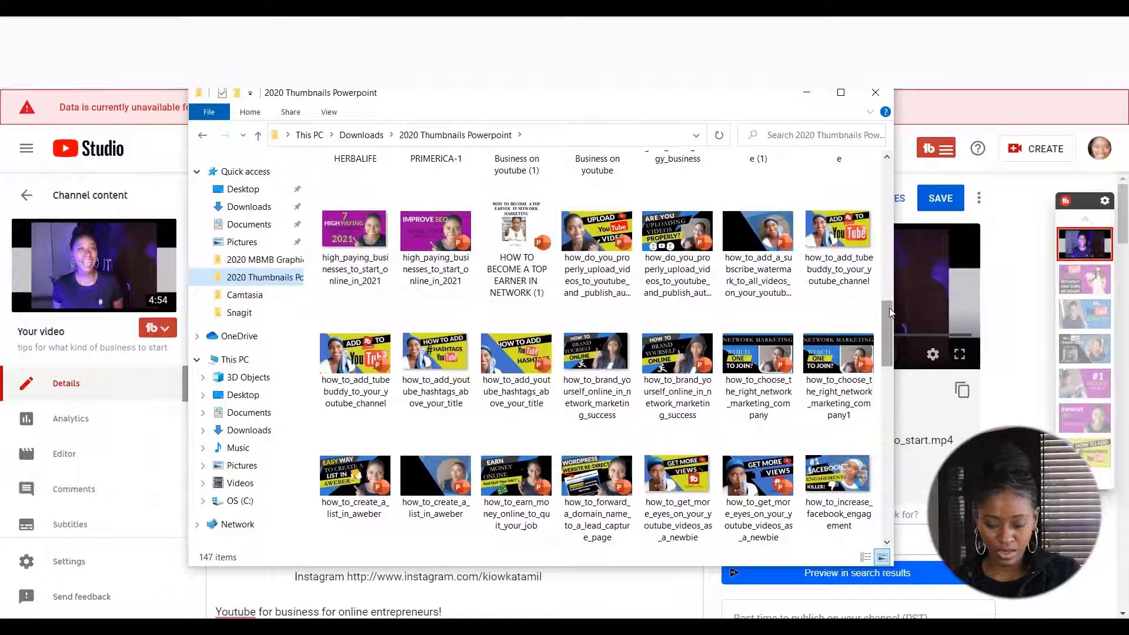
{"action": "left_click_drag", "start_coordinate": [886, 311], "coordinate": [890, 375]}
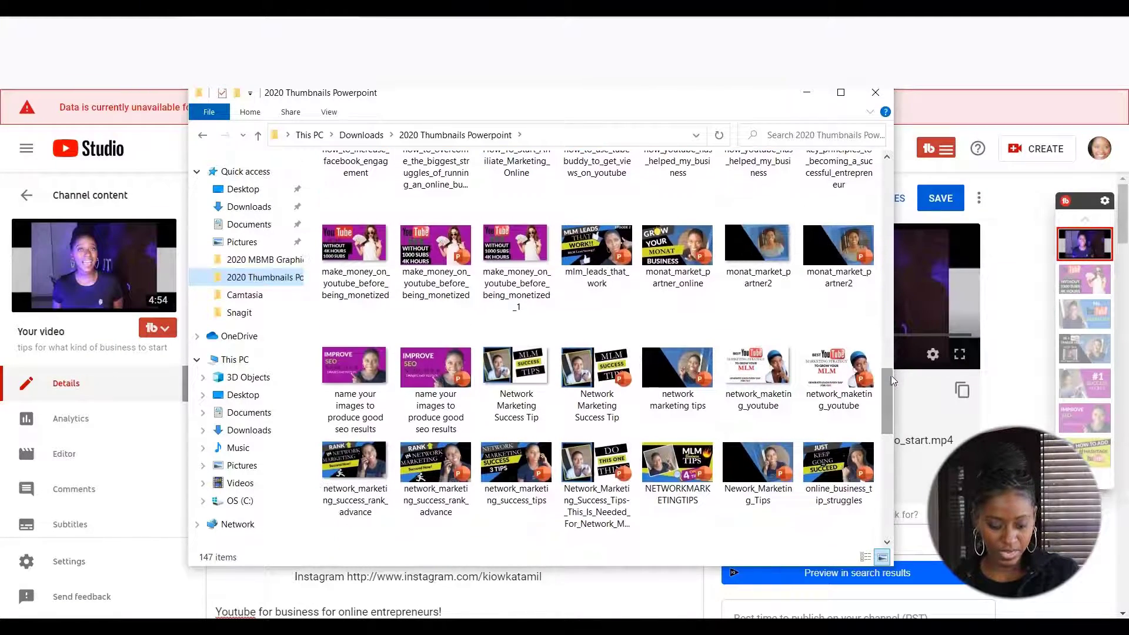
{"action": "double_click", "coordinate": [453, 370]}
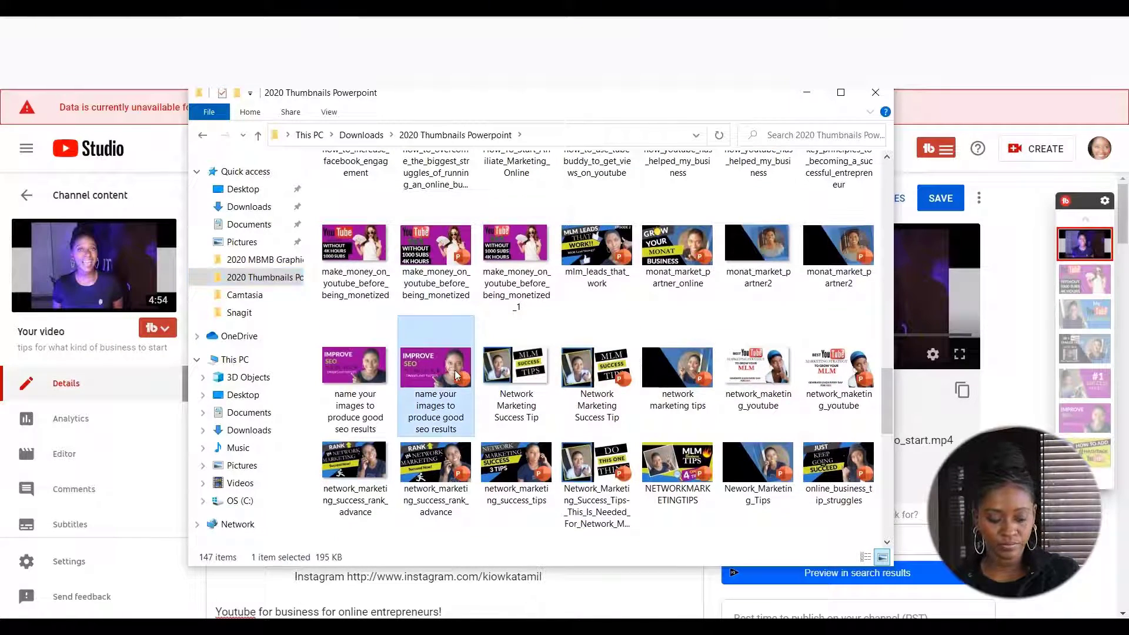